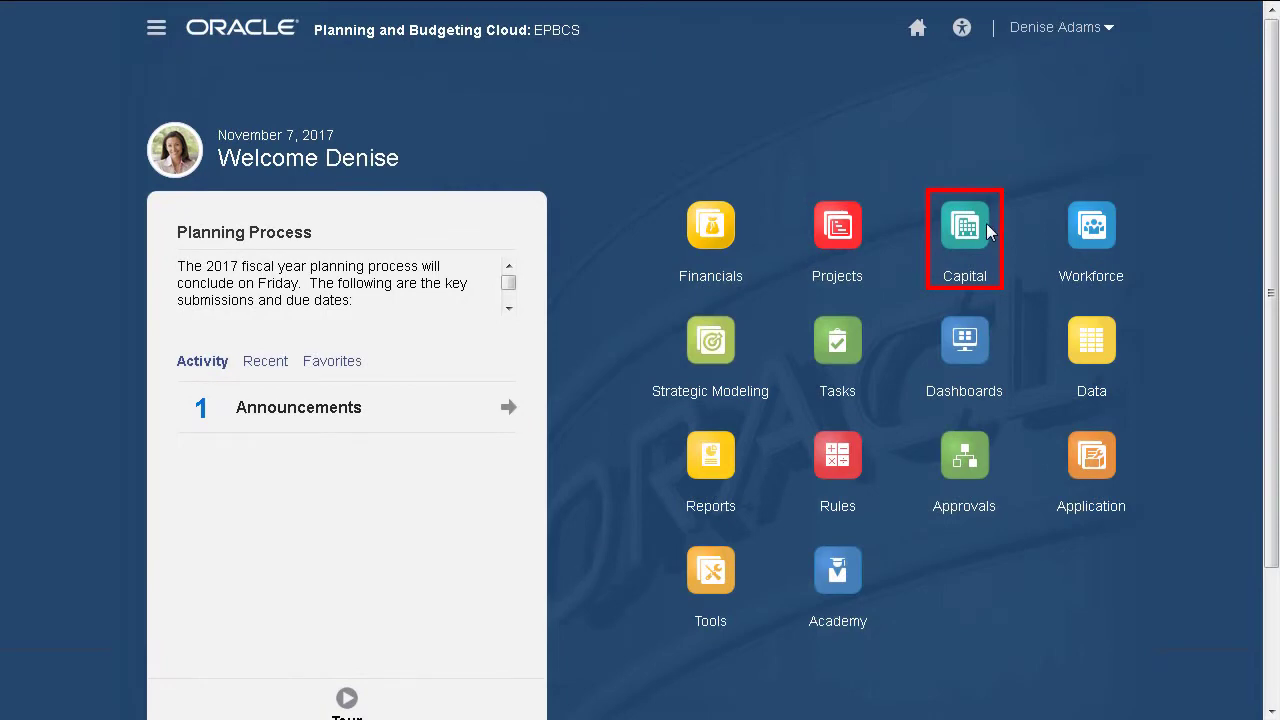
# Open Capital Investments and drill Income Statement Impact through Total Expenses - Capital into Fixed Assets Related Expenses
pyautogui.click(981, 243)
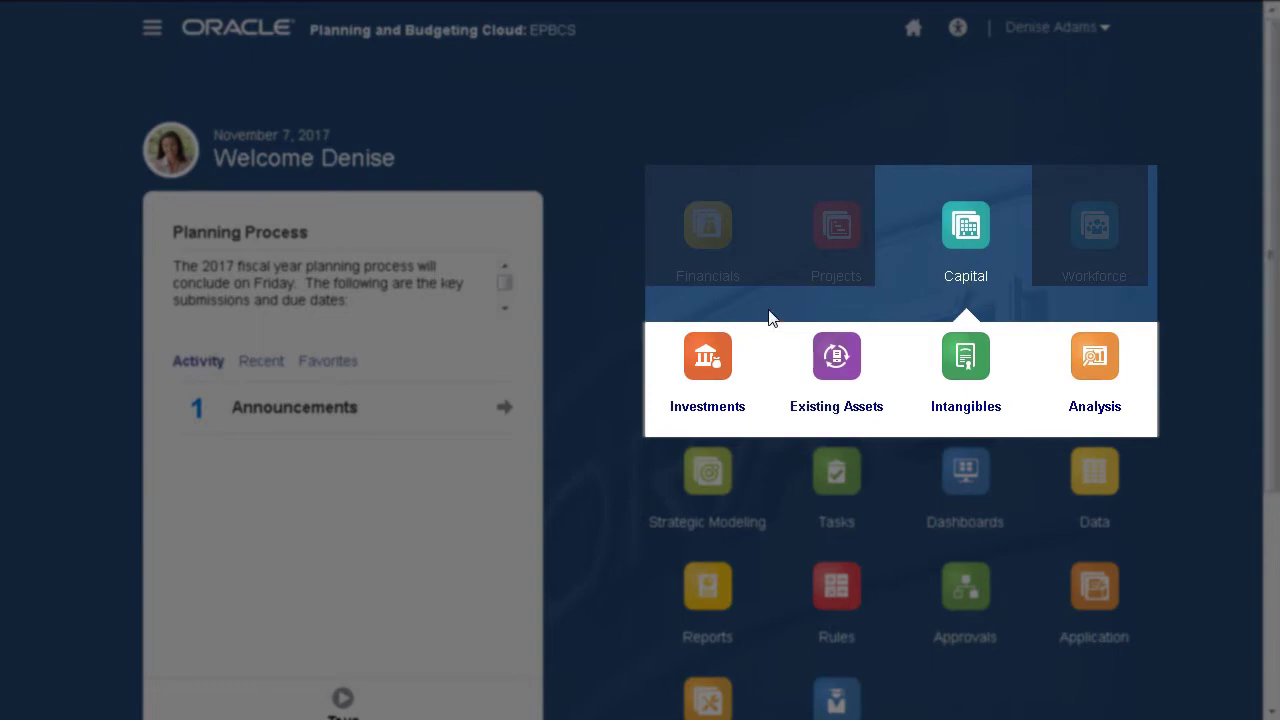
pyautogui.click(737, 381)
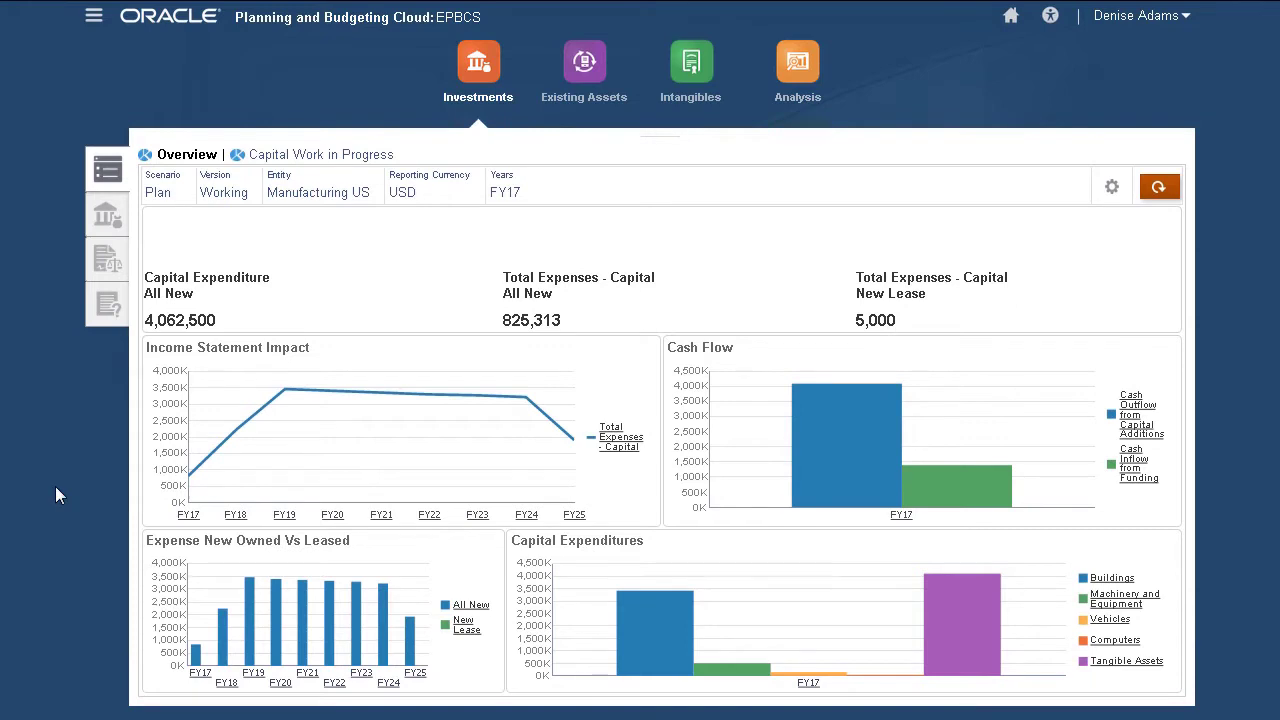
pyautogui.click(653, 347)
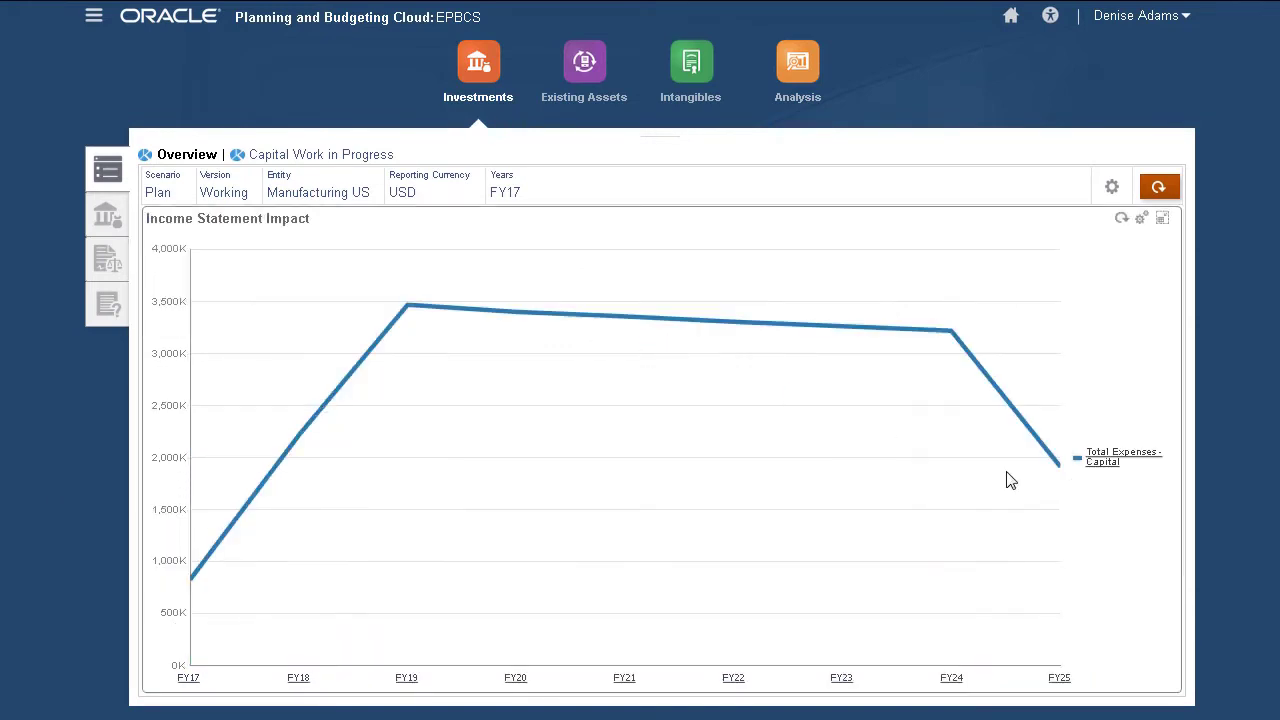
pyautogui.click(1112, 460)
pyautogui.click(1108, 460)
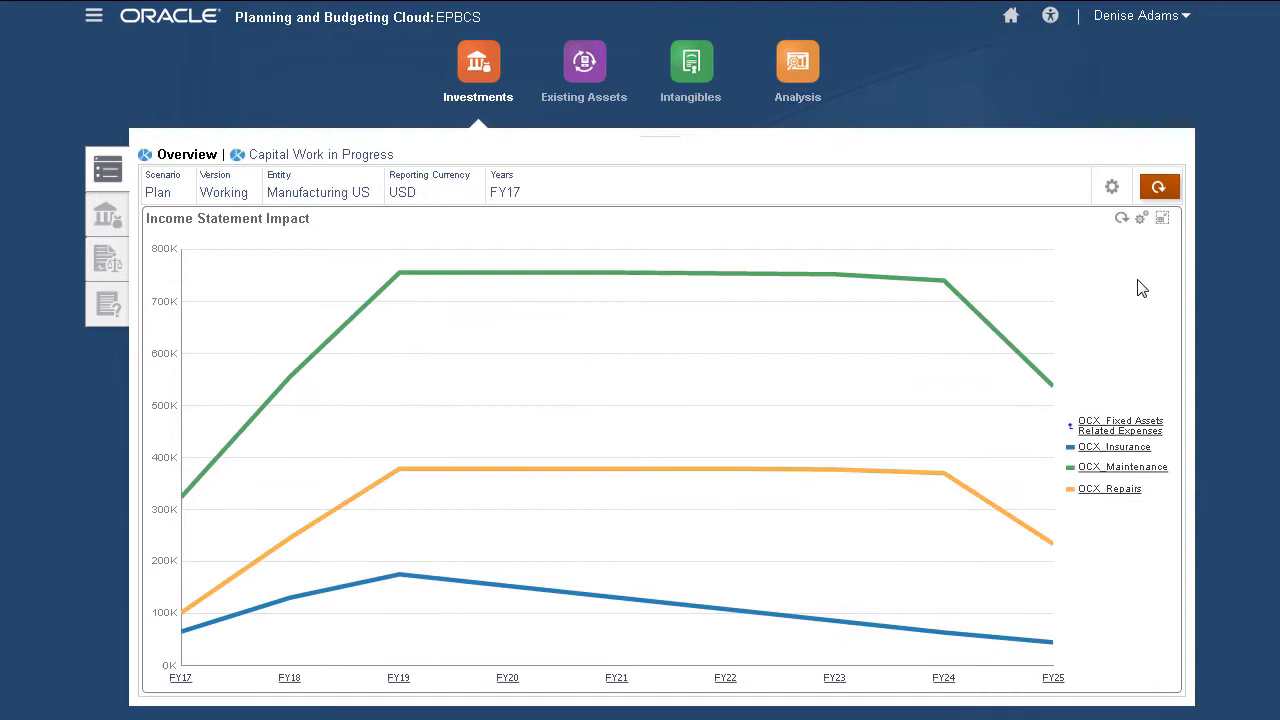
pyautogui.click(1163, 219)
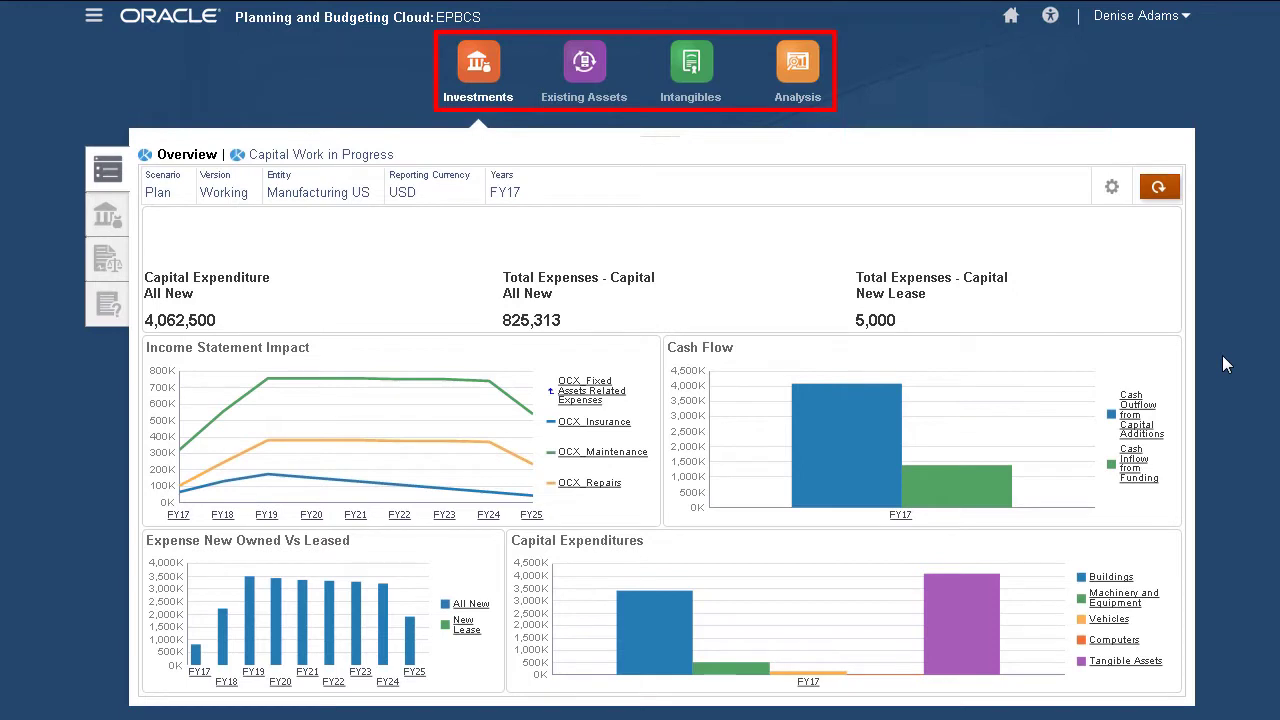
pyautogui.click(665, 141)
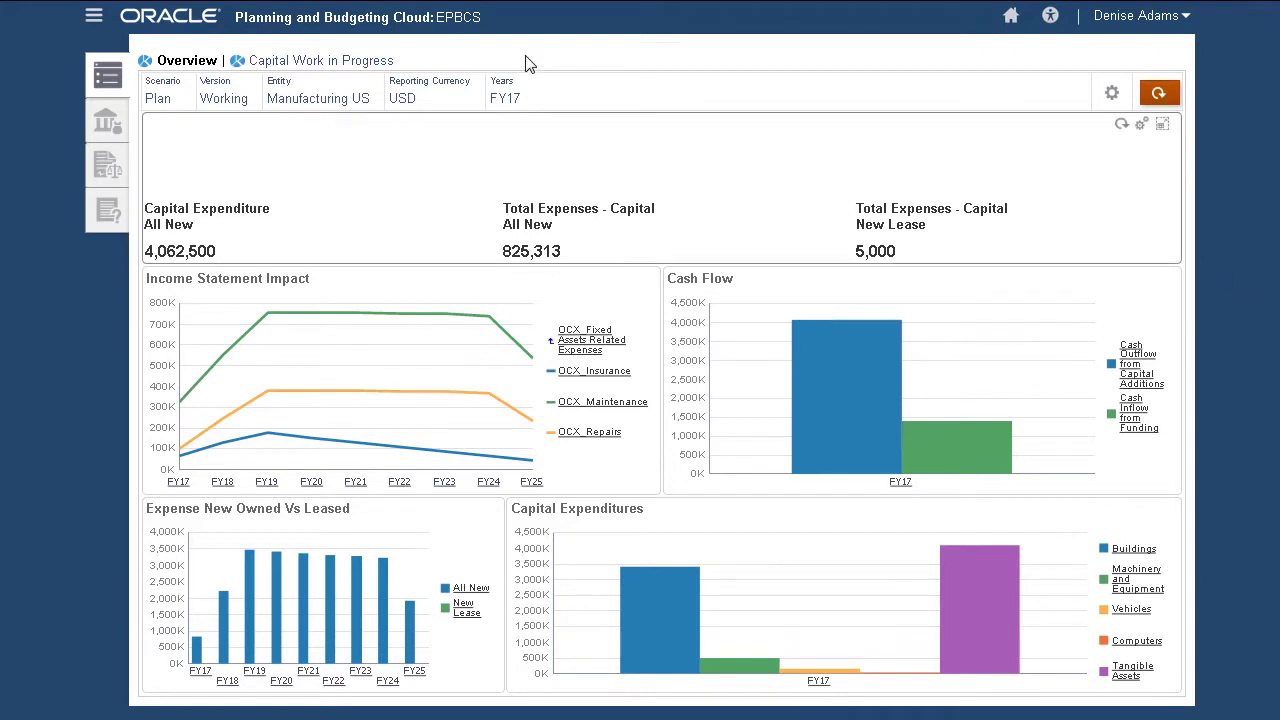
# From the Capital Work in Progress dashboard, bring up the Depreciation & Amortization Assumptions form
pyautogui.click(320, 62)
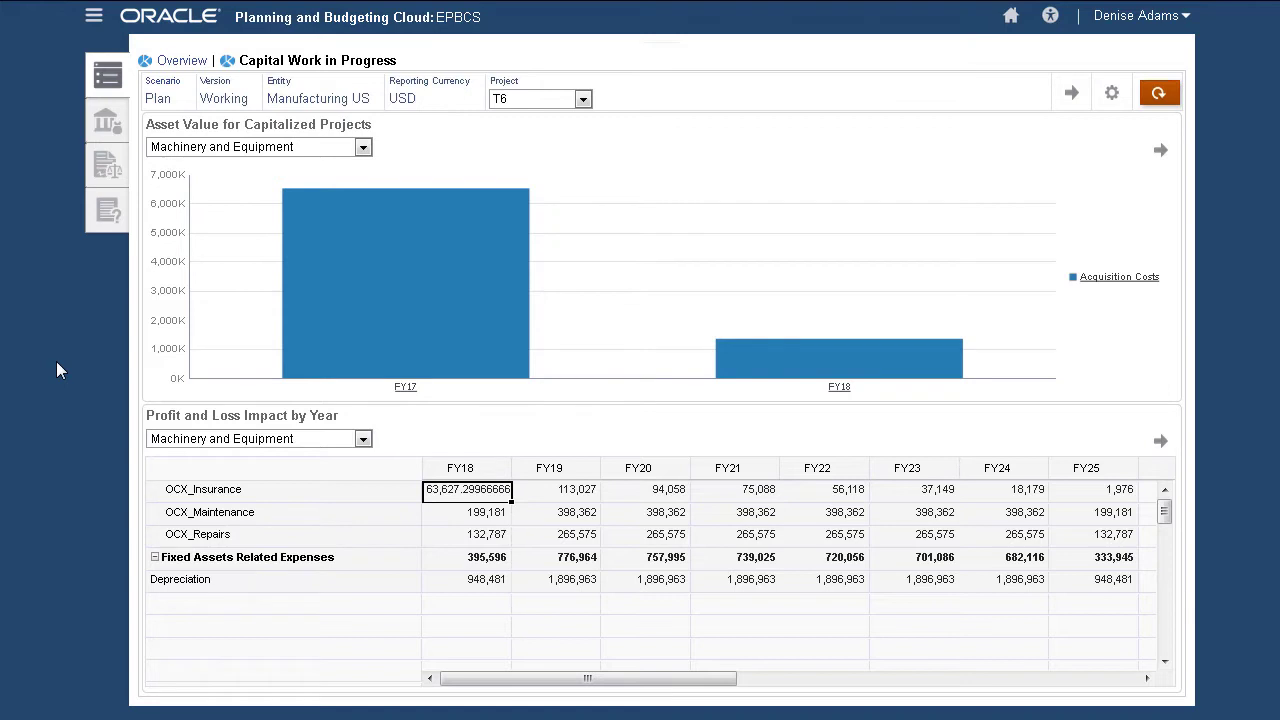
pyautogui.click(106, 212)
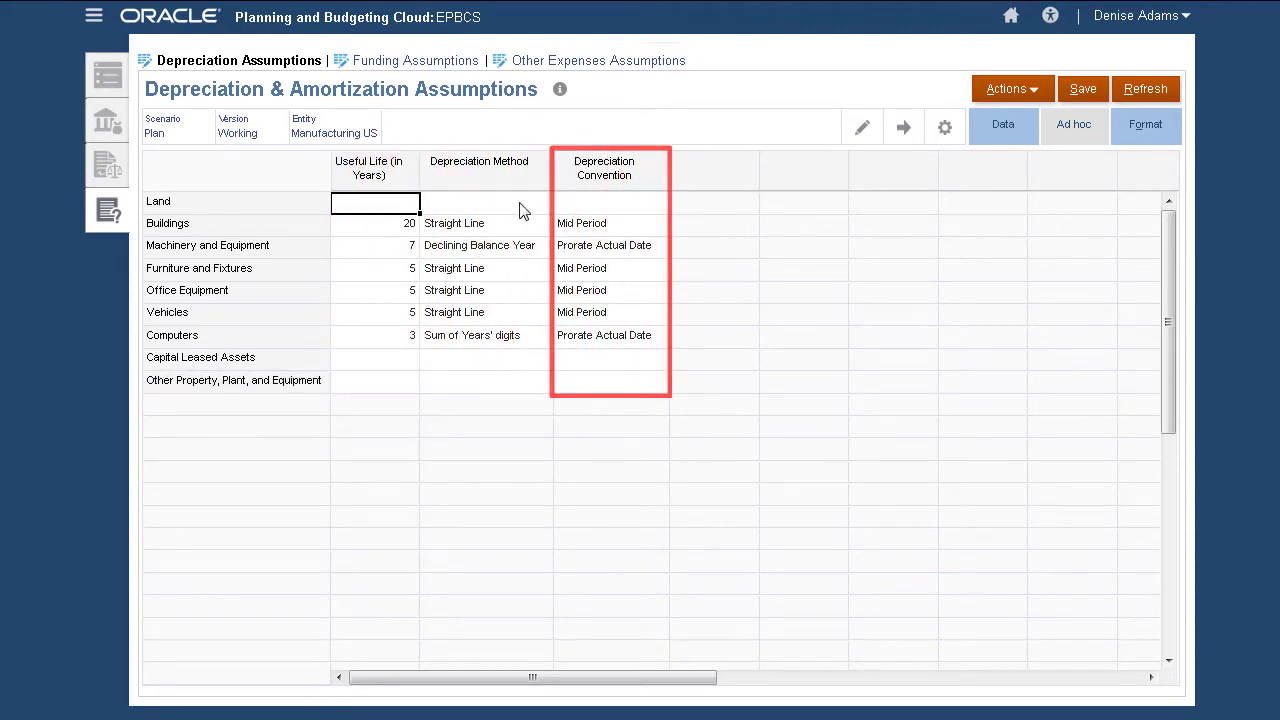
# Set Land's depreciation method to No Depreciation
pyautogui.click(545, 206)
pyautogui.click(547, 206)
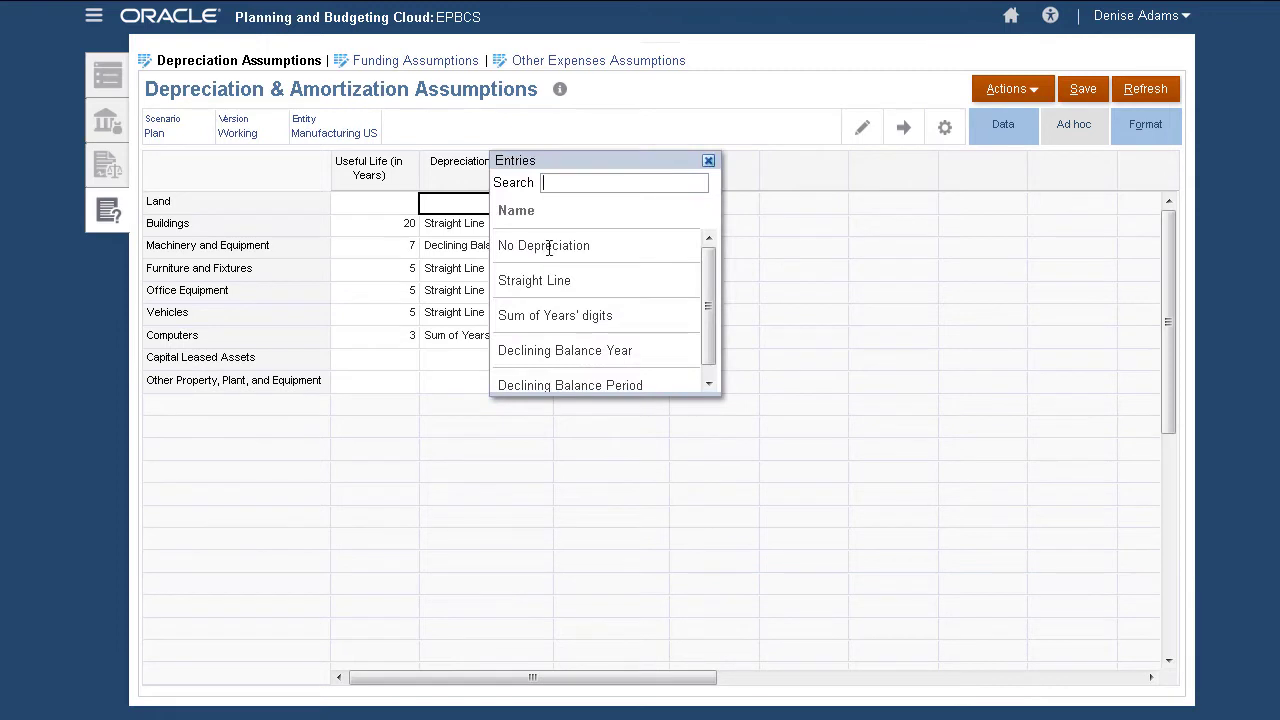
pyautogui.click(550, 246)
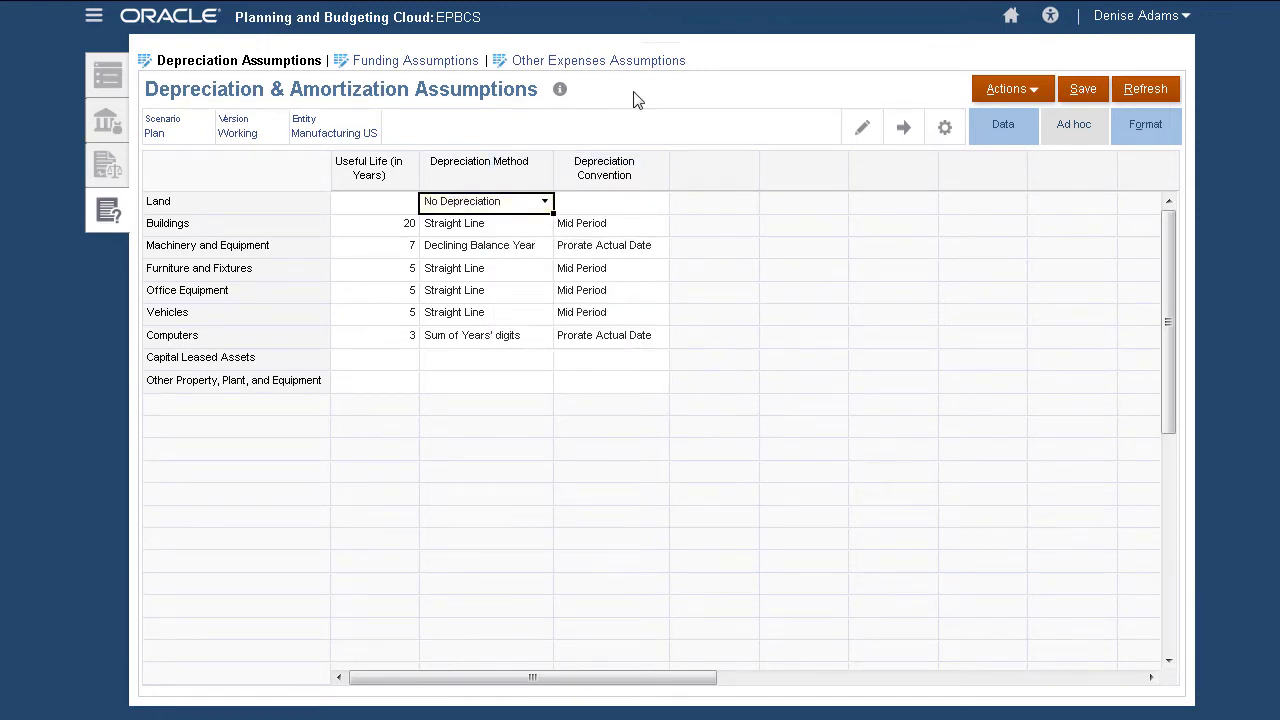
# In Funding Assumptions, give Buildings 20 staggered periods and Furniture and Fixtures 0% funding, then save
pyautogui.click(448, 62)
pyautogui.click(472, 242)
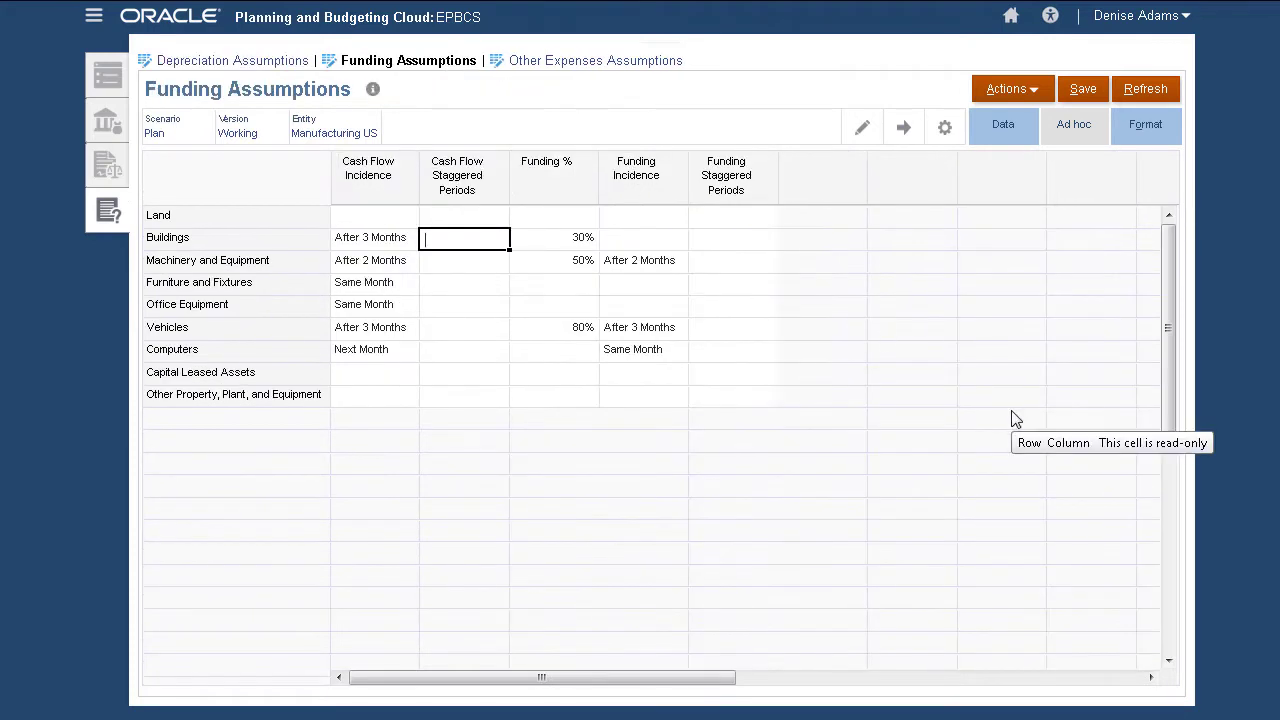
pyautogui.write('20')
pyautogui.press('Return')
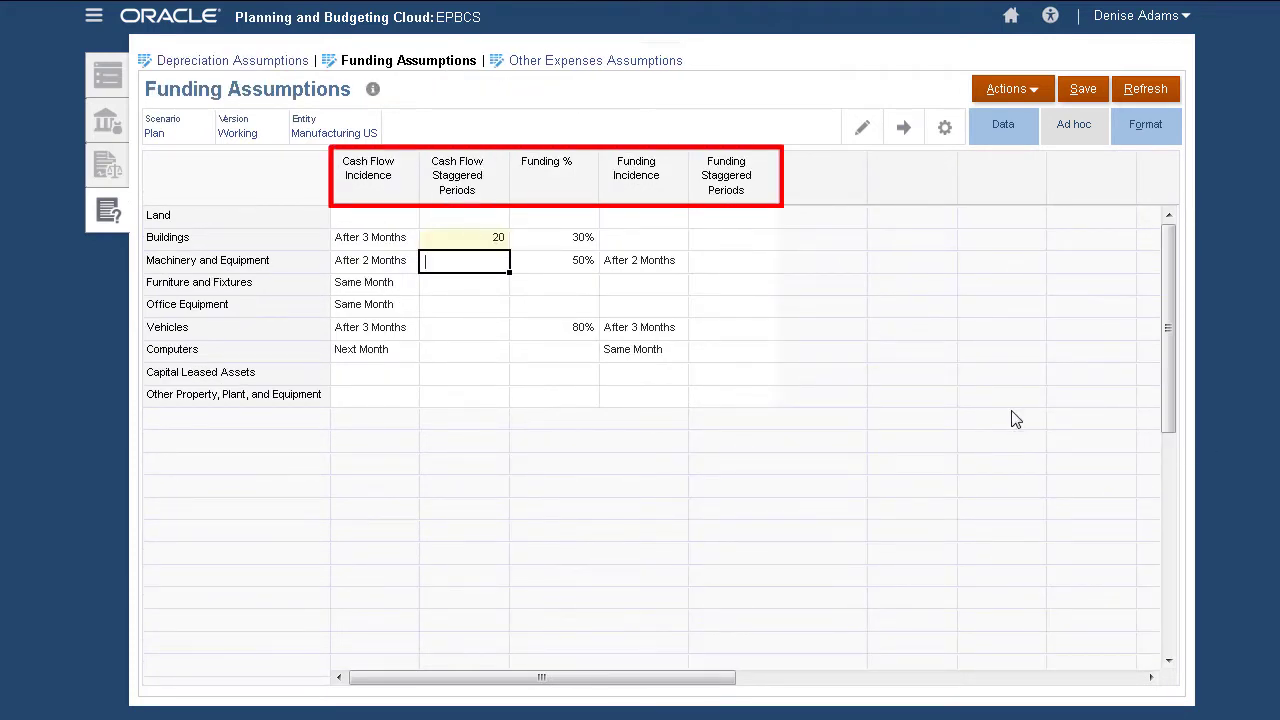
pyautogui.click(574, 288)
pyautogui.write('0%')
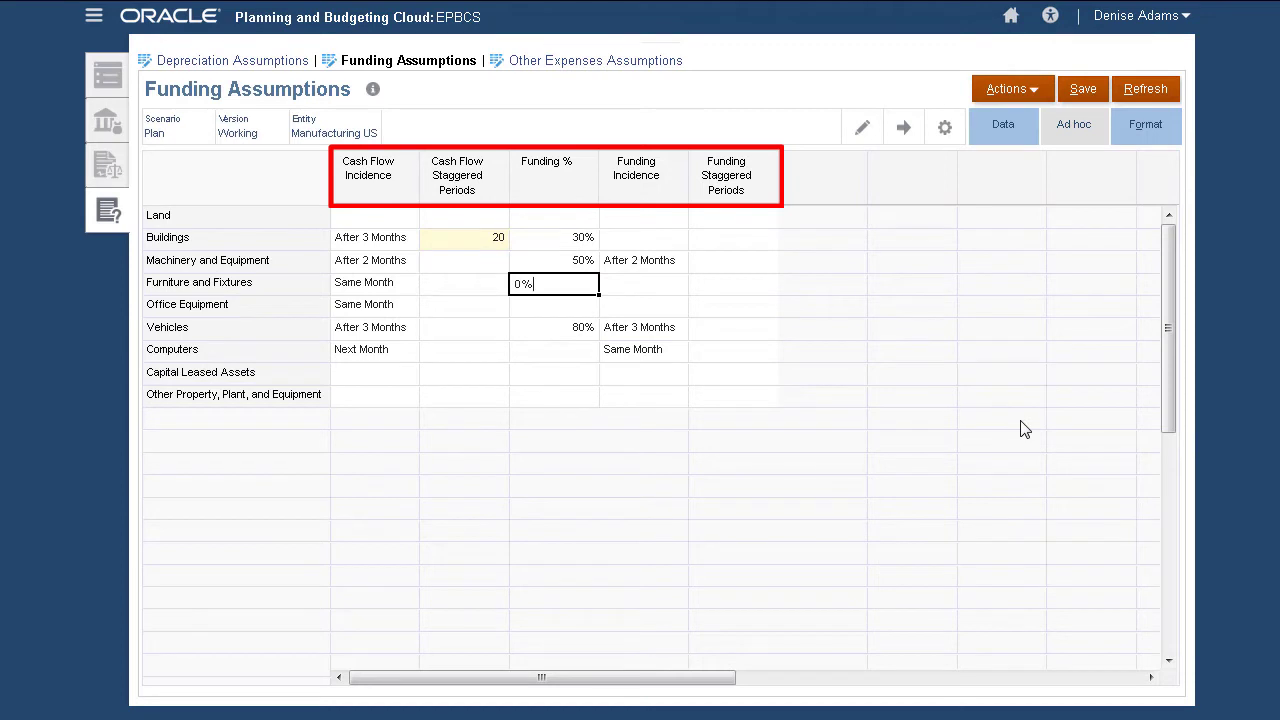
pyautogui.press('Return')
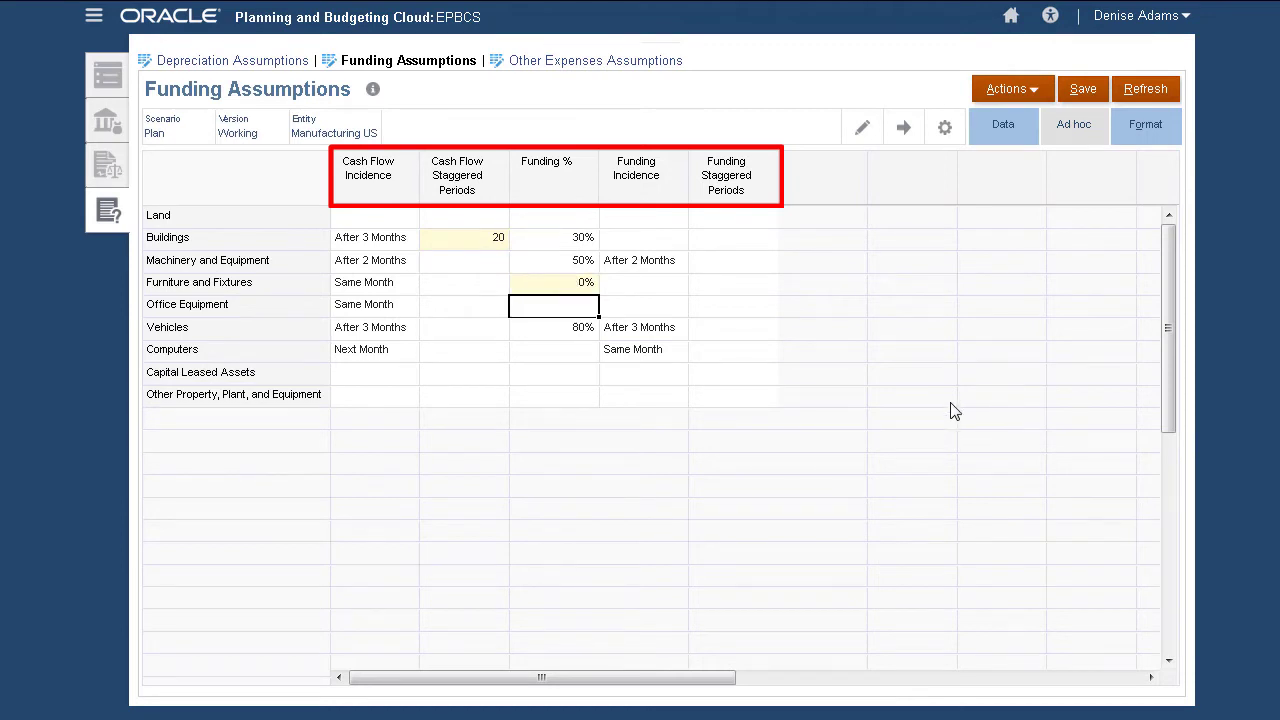
pyautogui.click(640, 352)
pyautogui.click(1084, 89)
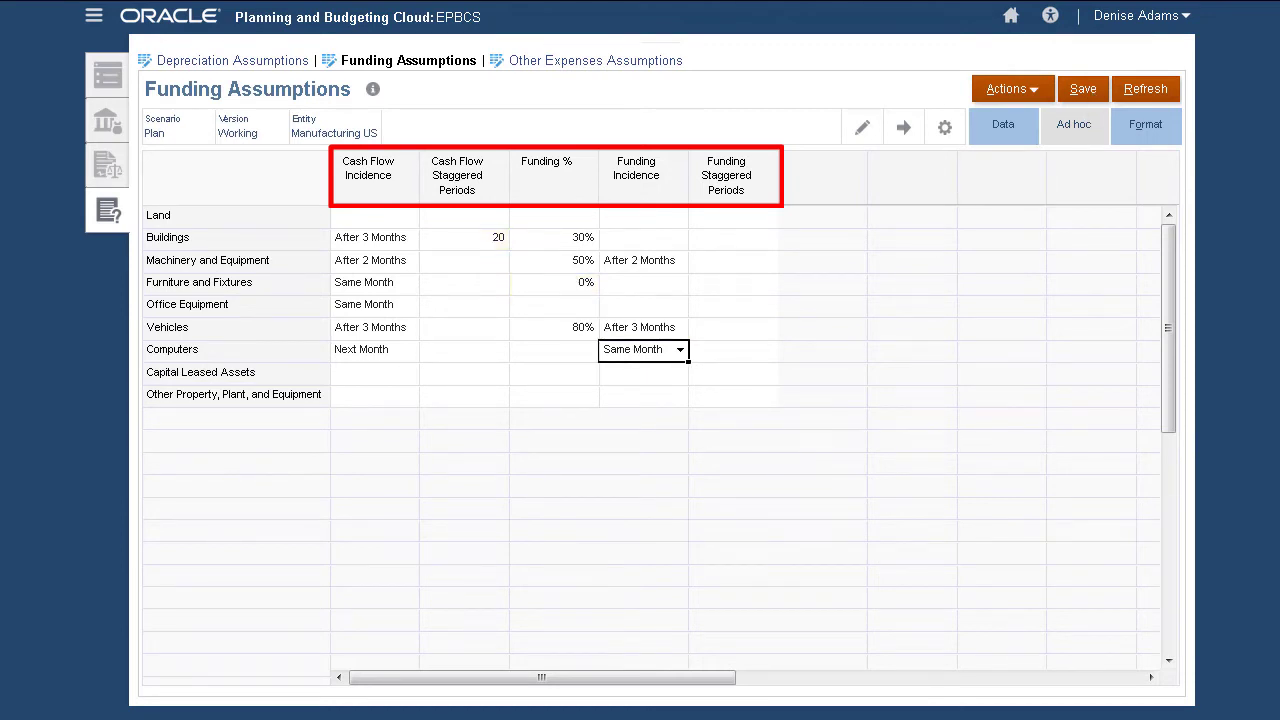
# Switch to the Other Expenses Assumptions form
pyautogui.click(648, 66)
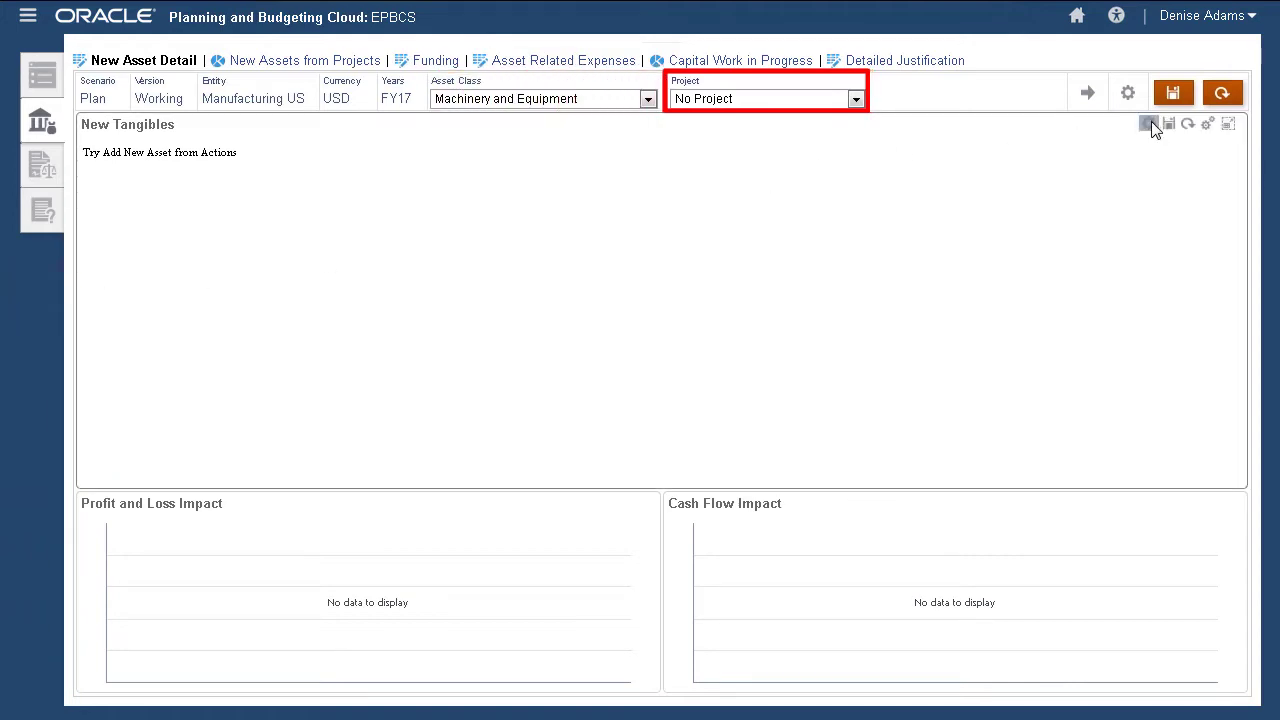
# Add an Injection Machine asset: rate 500000, salvage 50000, purchased 2/1/2016, in service 4/1/16
pyautogui.click(1149, 124)
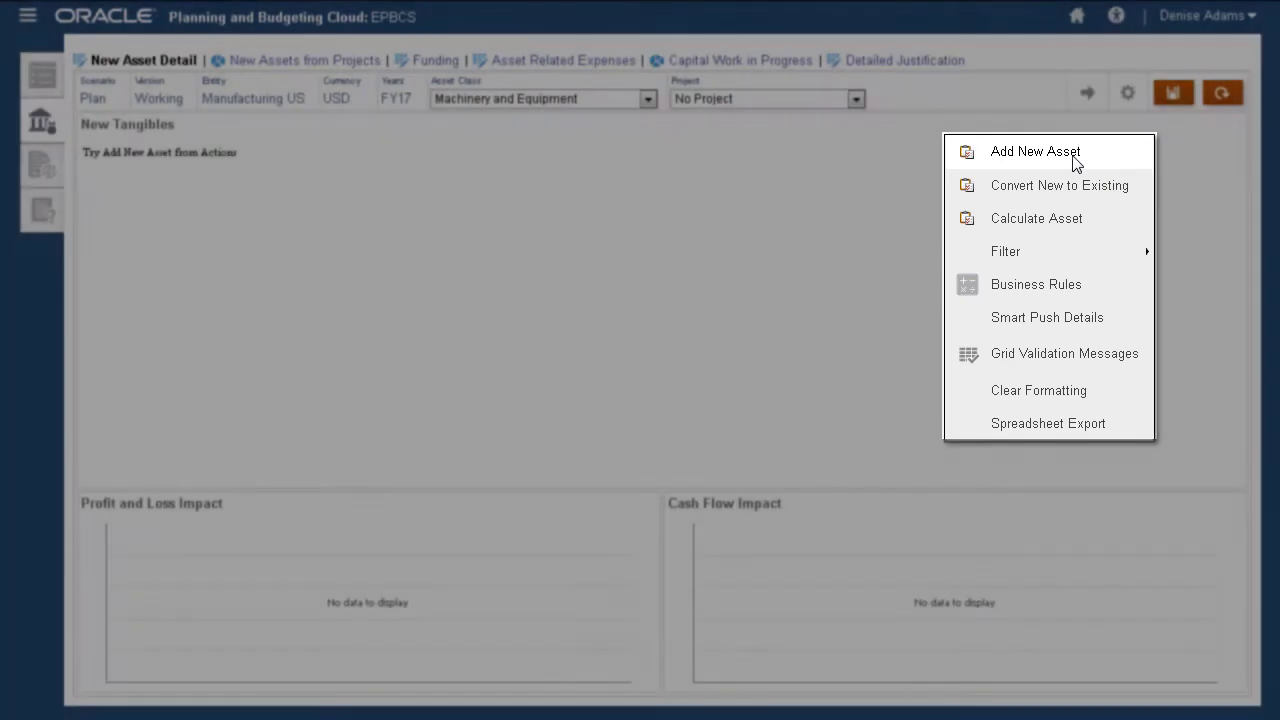
pyautogui.click(1078, 158)
pyautogui.write('Injection Machine')
pyautogui.click(494, 368)
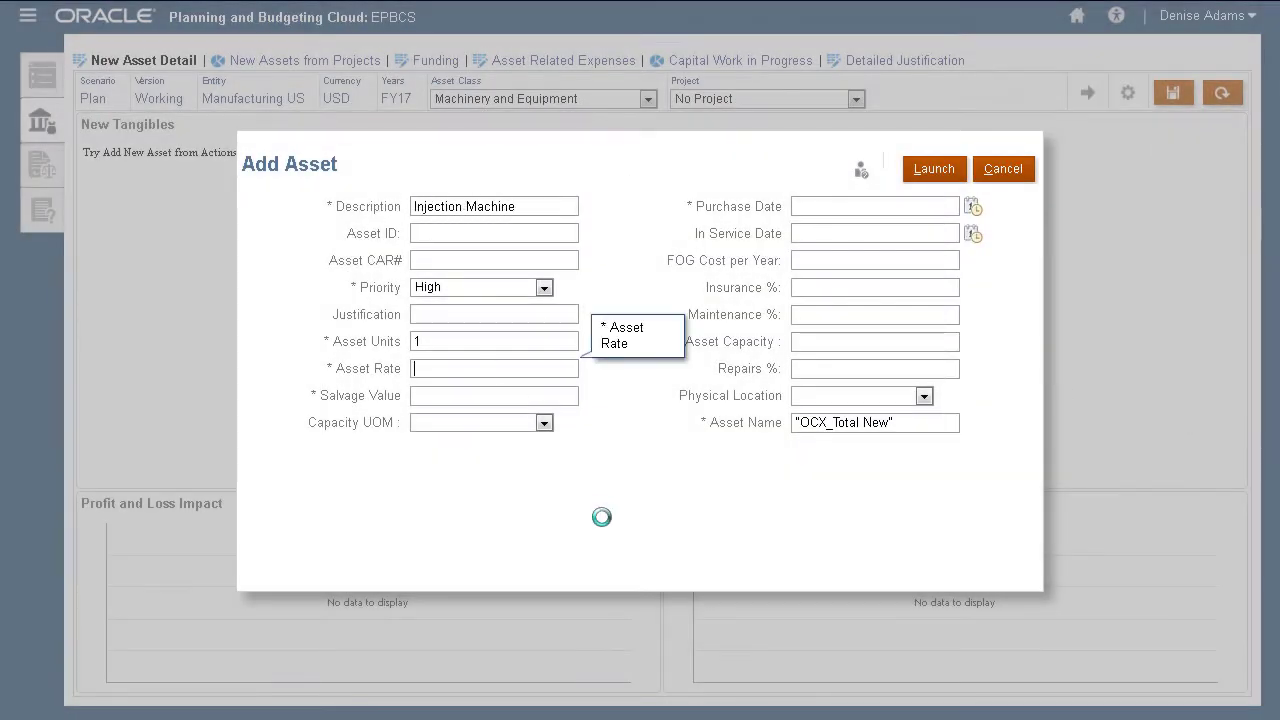
pyautogui.write('500000')
pyautogui.press('Tab')
pyautogui.write('50000')
pyautogui.press('Tab')
pyautogui.write('2/1/2016')
pyautogui.press('Tab')
pyautogui.write('4/1/16')
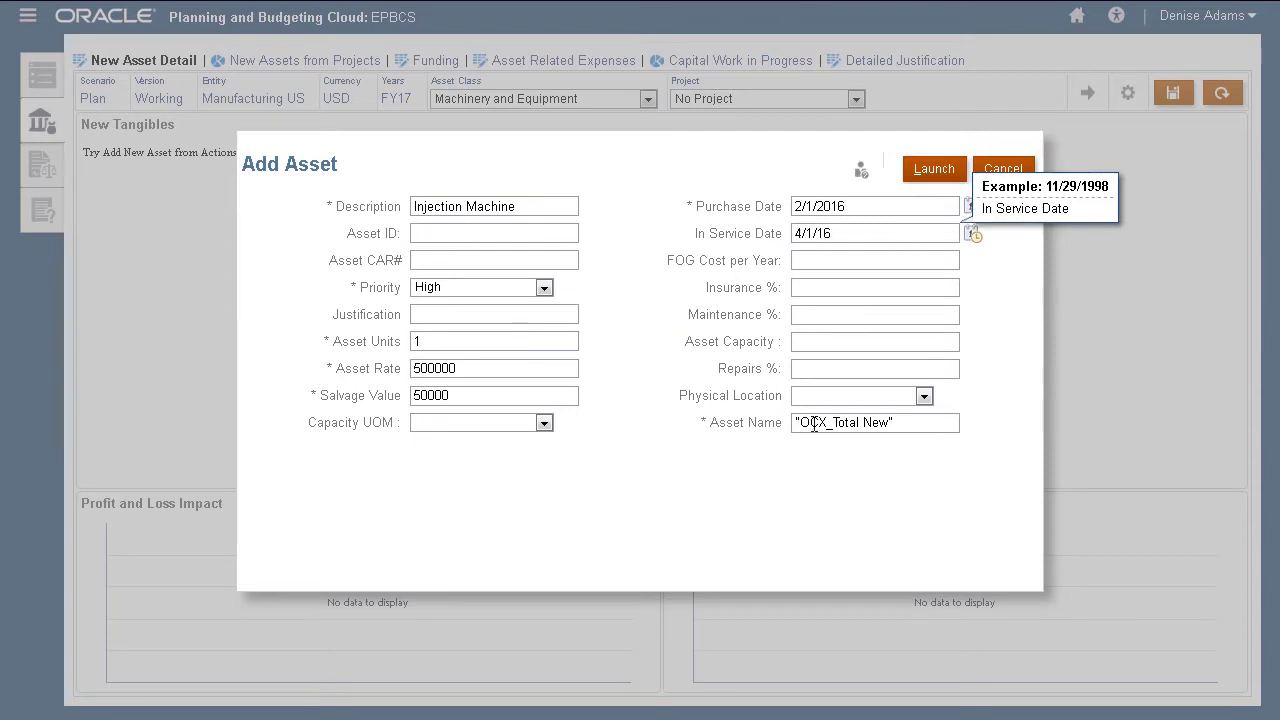
pyautogui.click(815, 422)
pyautogui.write('Injection Machine')
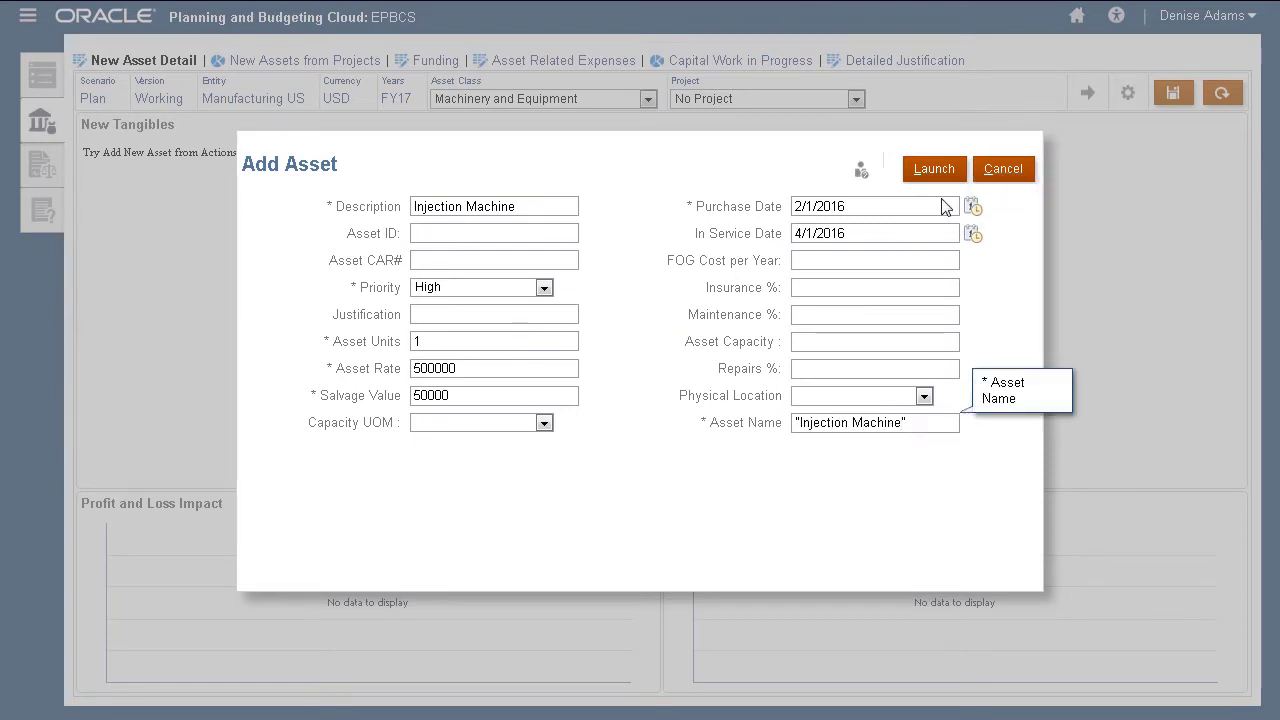
pyautogui.click(934, 168)
pyautogui.click(691, 201)
# Run Calculate Asset on the new tangibles
pyautogui.click(1148, 124)
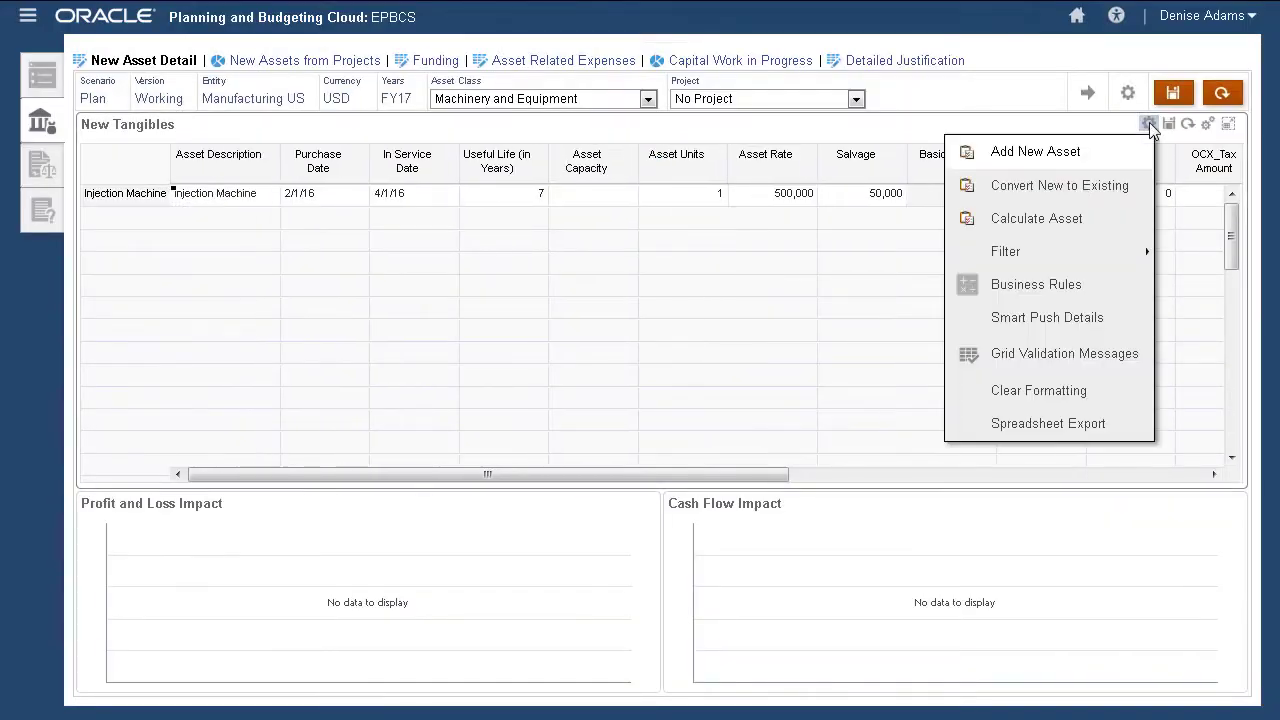
pyautogui.click(1000, 172)
pyautogui.click(934, 168)
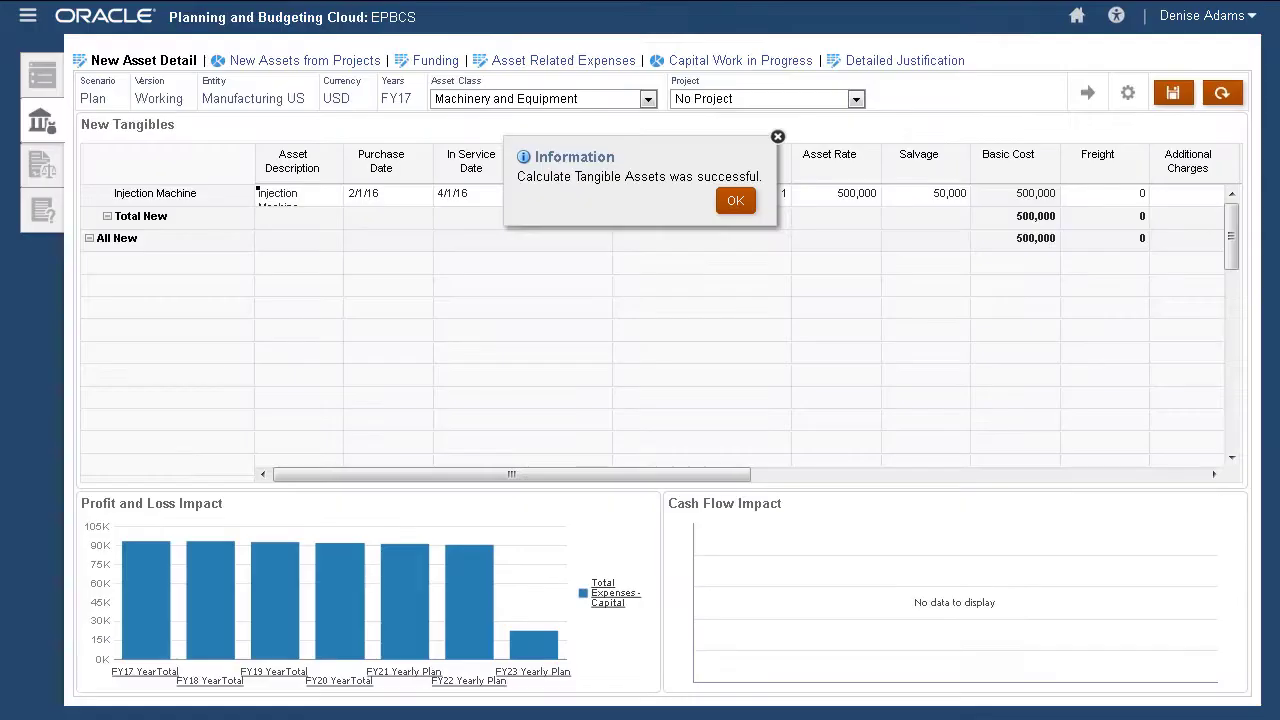
pyautogui.click(738, 201)
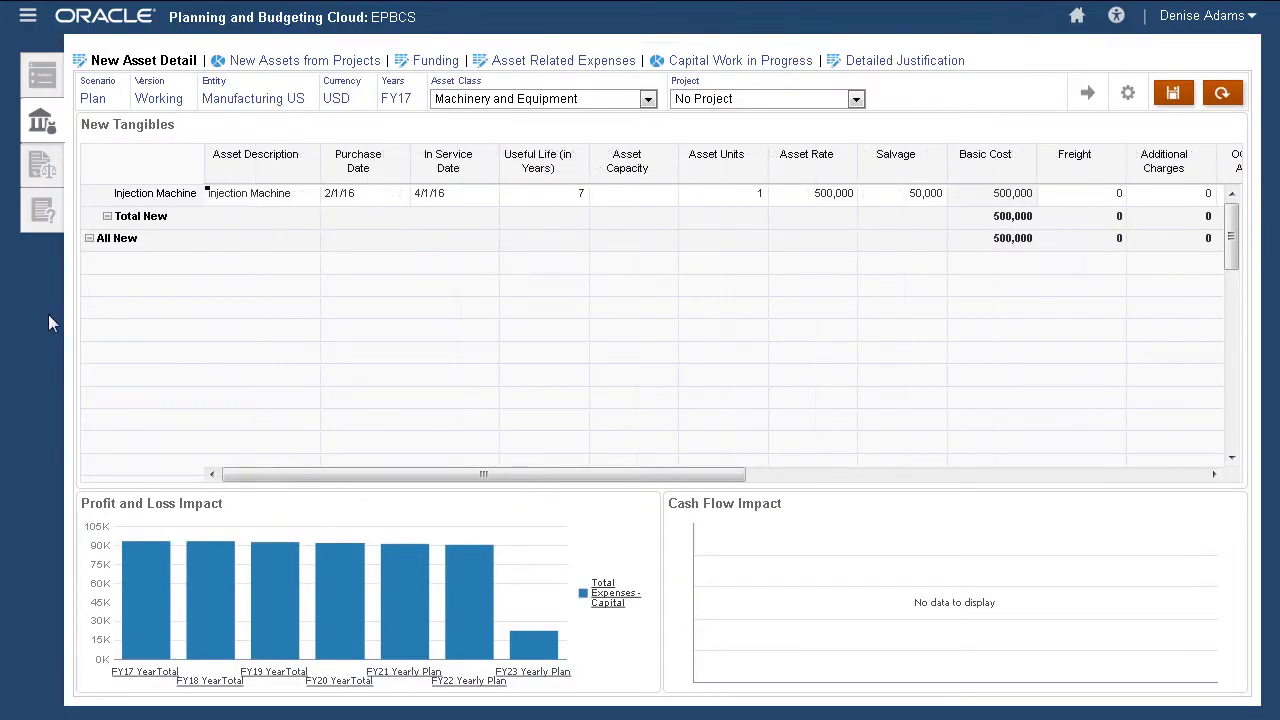
# Recalculate the Injection Machine tangible asset from New Assets from Projects and review its Funding form
pyautogui.click(272, 62)
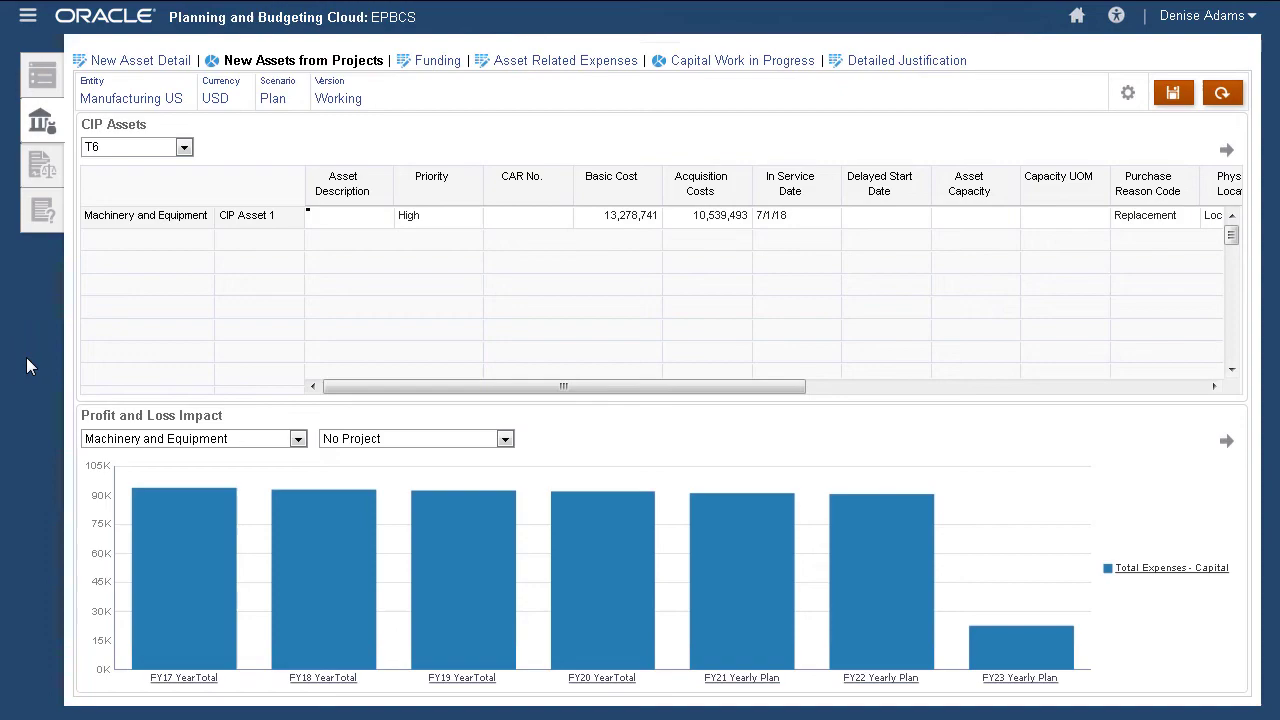
pyautogui.moveTo(760, 137)
pyautogui.click(1149, 124)
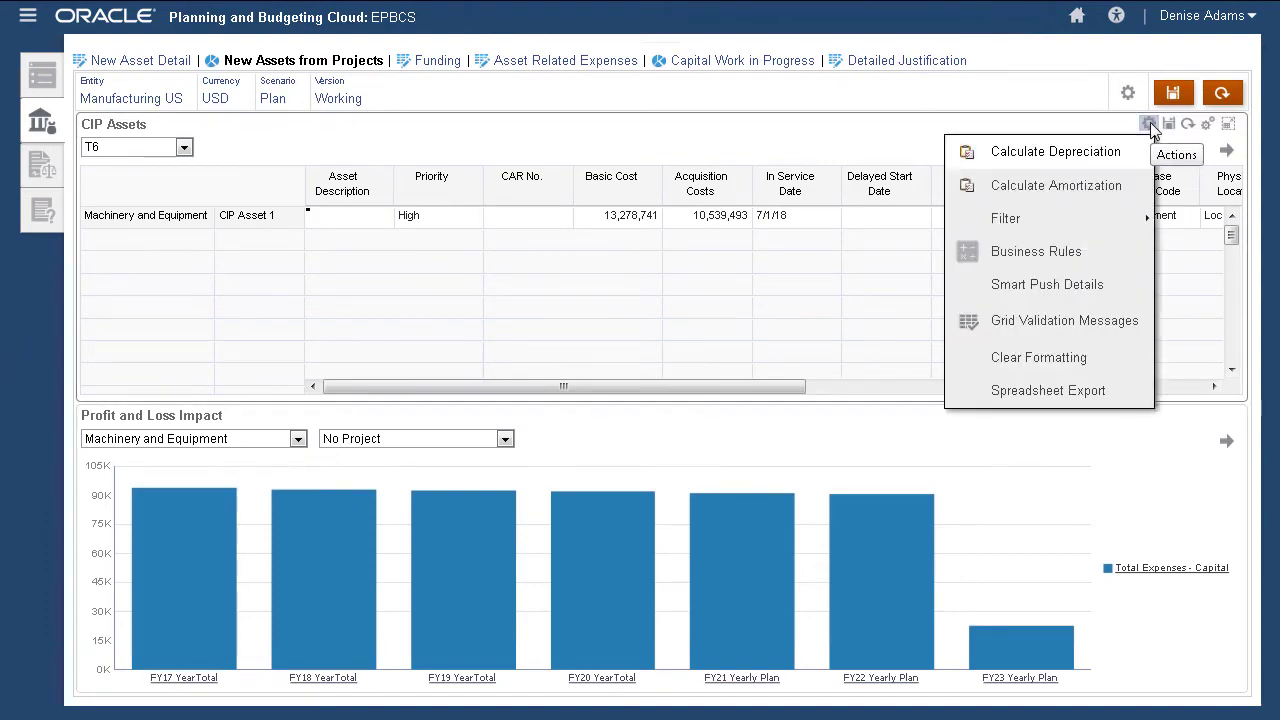
pyautogui.click(1057, 150)
pyautogui.write('"Injection Machine"')
pyautogui.click(933, 168)
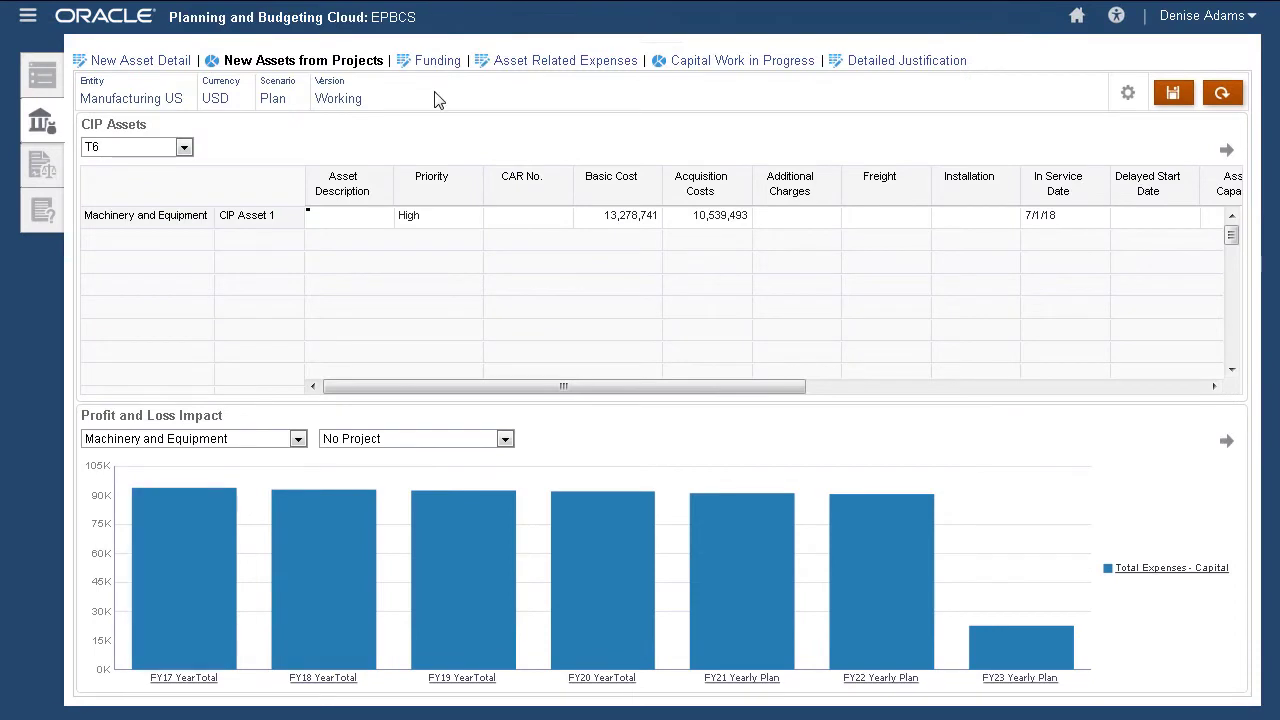
pyautogui.click(445, 60)
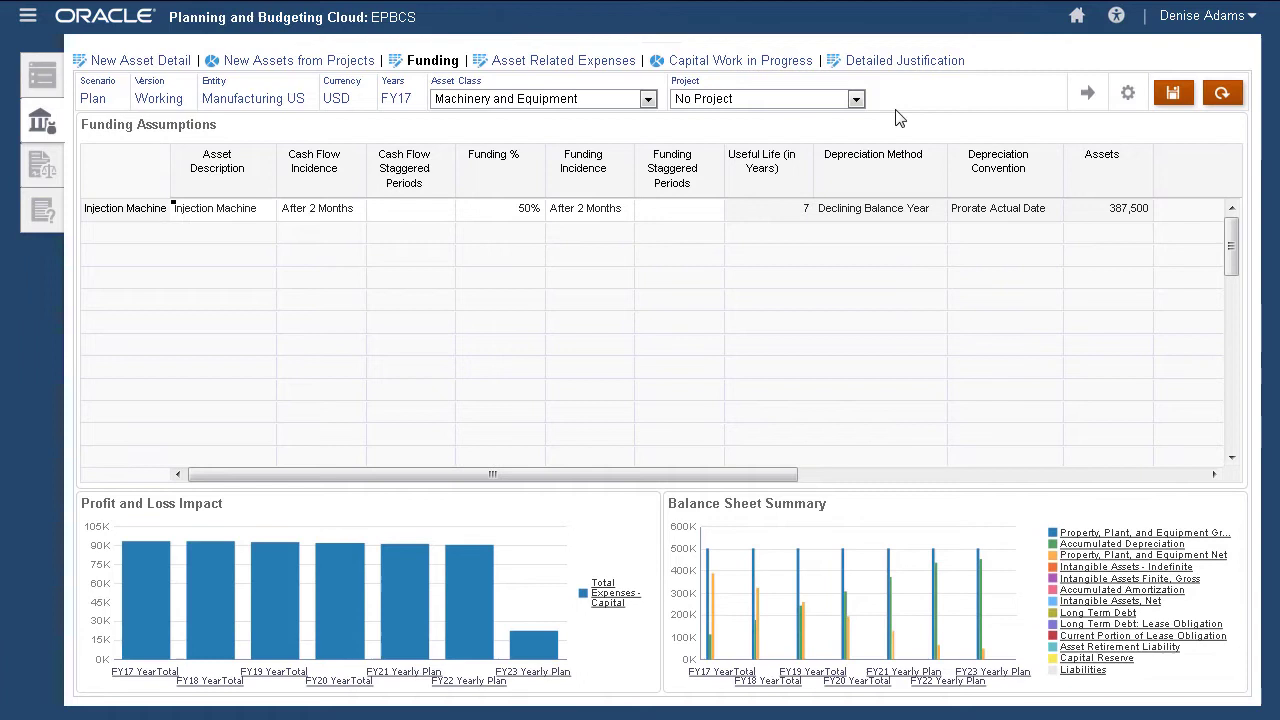
# Review the Asset Related Expenses and Capital Work in Progress forms, then go to Detailed Justification
pyautogui.click(596, 62)
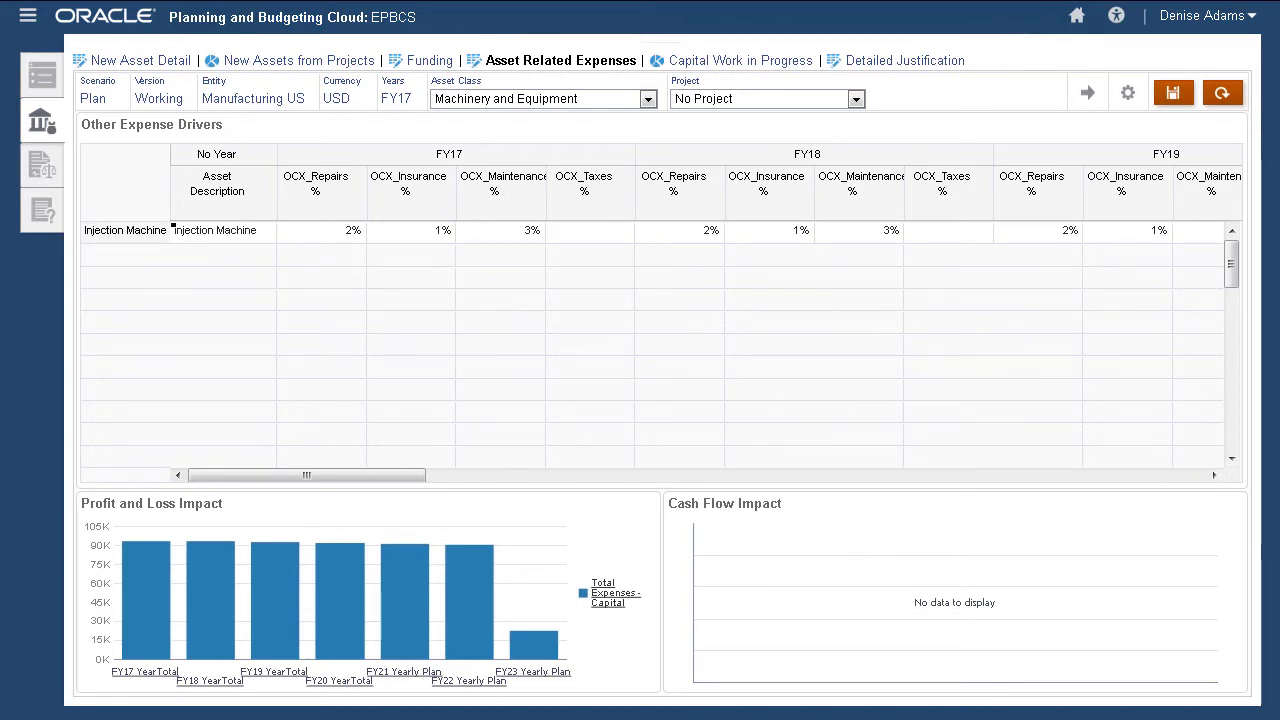
pyautogui.click(774, 66)
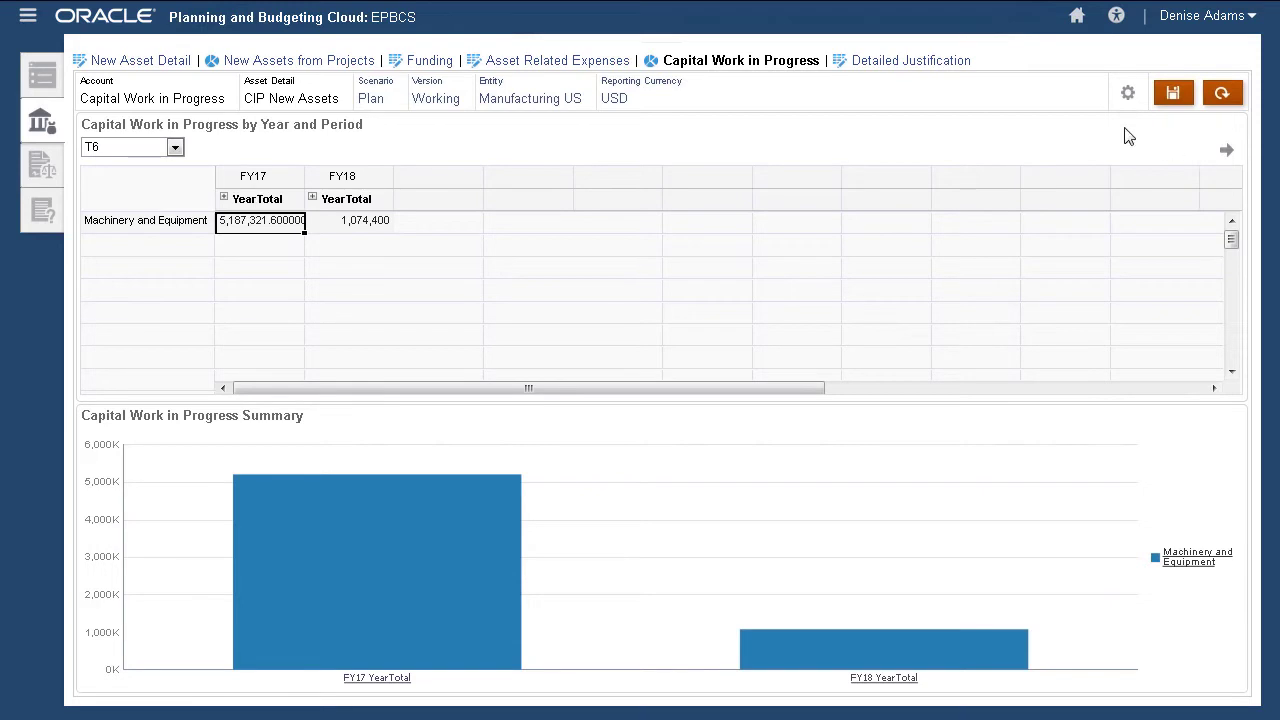
pyautogui.click(911, 62)
# Enter 'Required for project completion.' as the Injection Machine justification and save
pyautogui.click(400, 220)
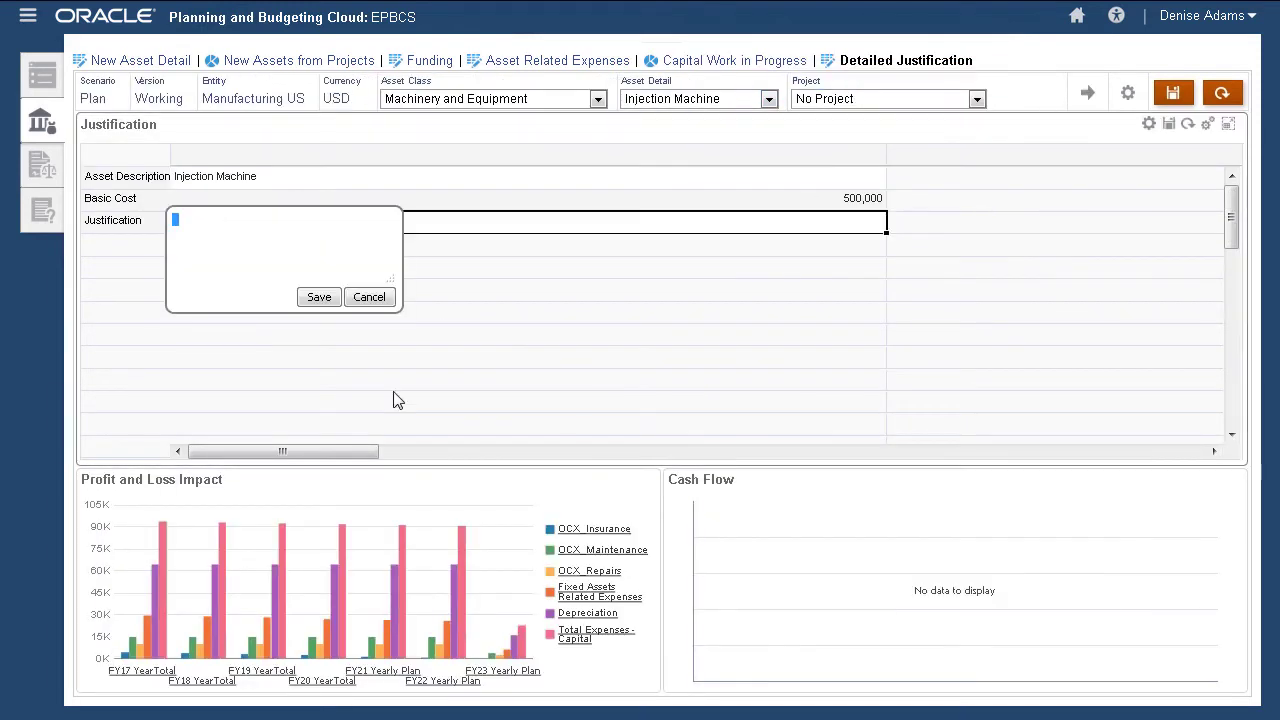
pyautogui.write('Required for project completion.')
pyautogui.click(318, 297)
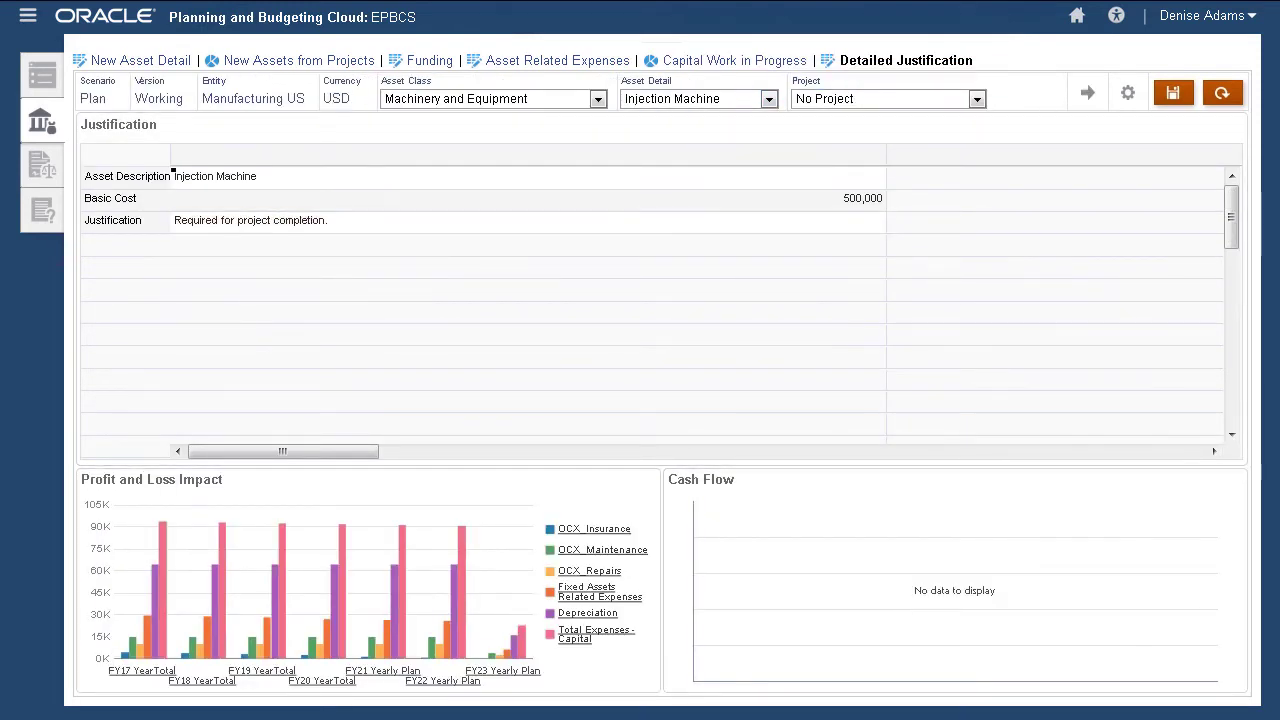
# Add an Office Shuttle Van lease: 2 units, 2 years from 8/1/2016, 4500 annual payment
pyautogui.click(42, 172)
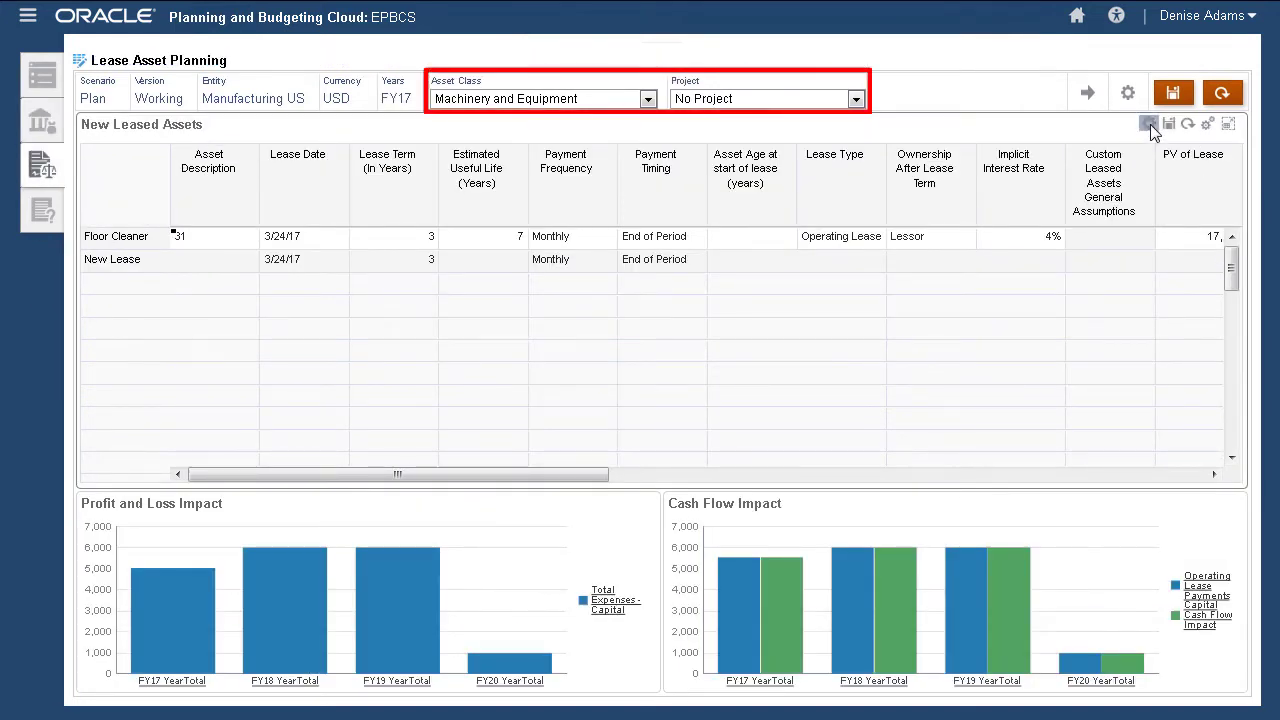
pyautogui.click(1150, 124)
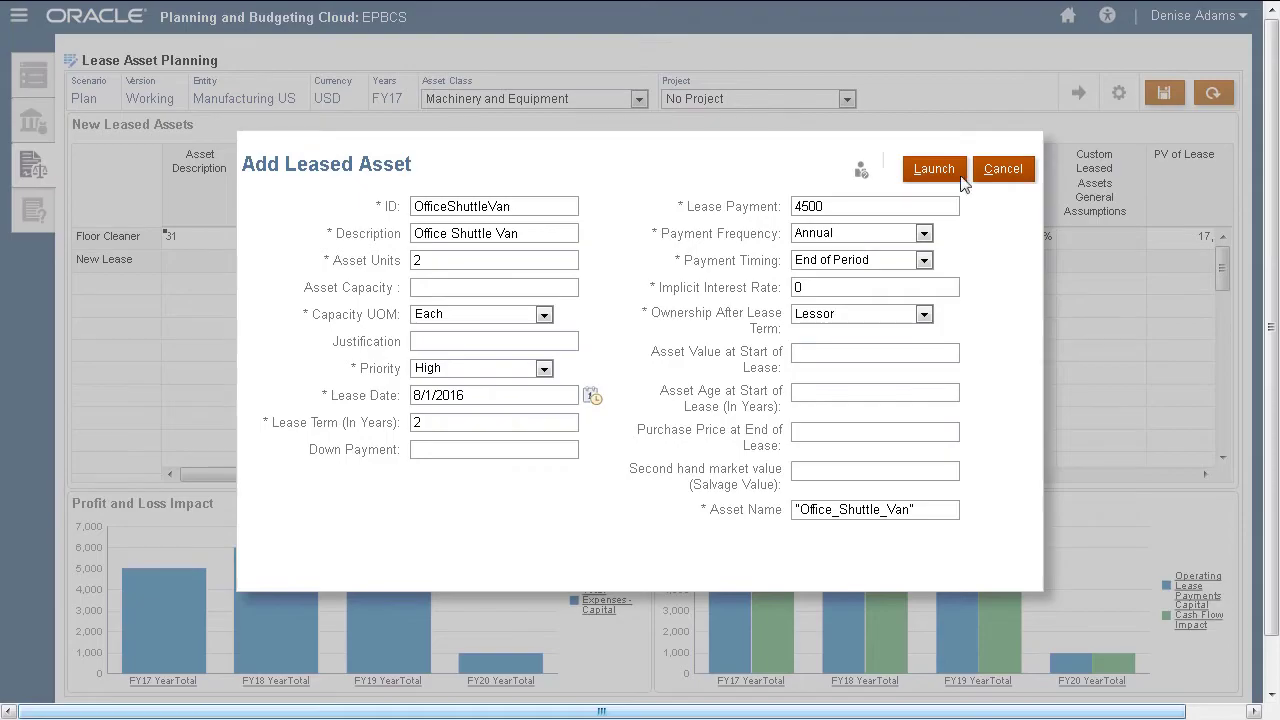
pyautogui.click(956, 172)
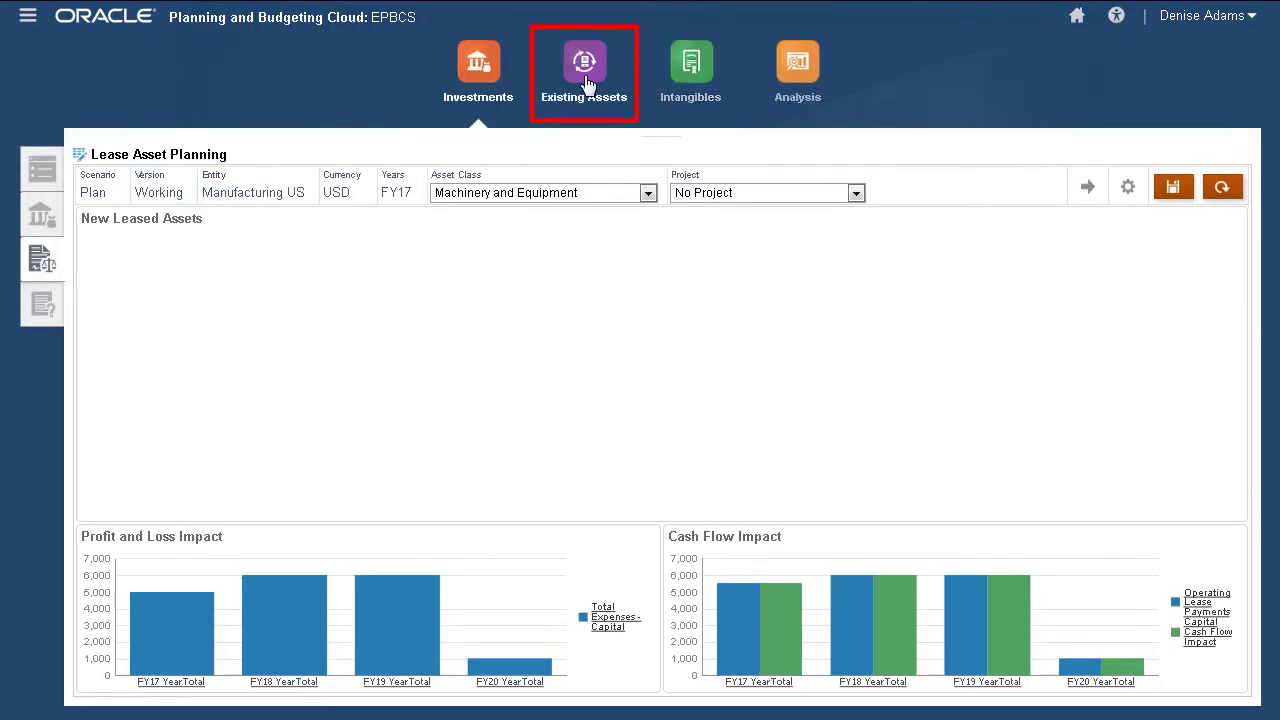
# Review existing assets' depreciation, funding and other expense assumptions, then open Retirement and Transfers
pyautogui.click(584, 75)
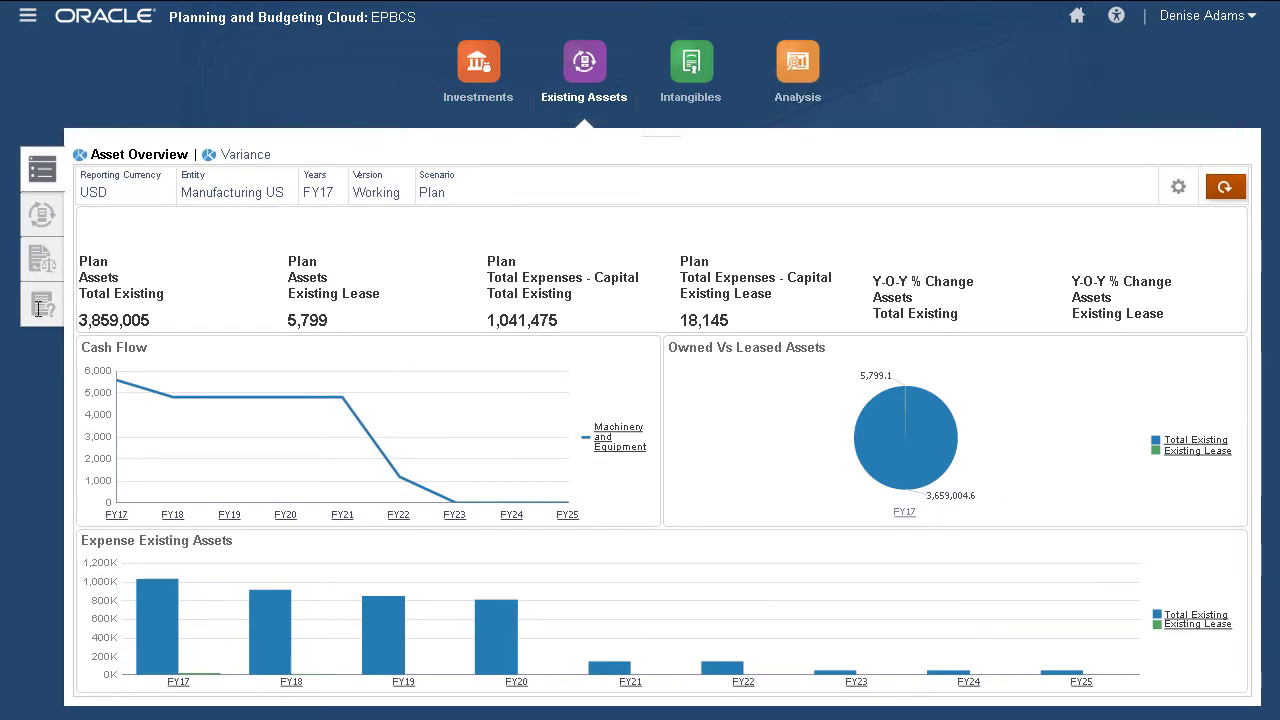
pyautogui.click(42, 305)
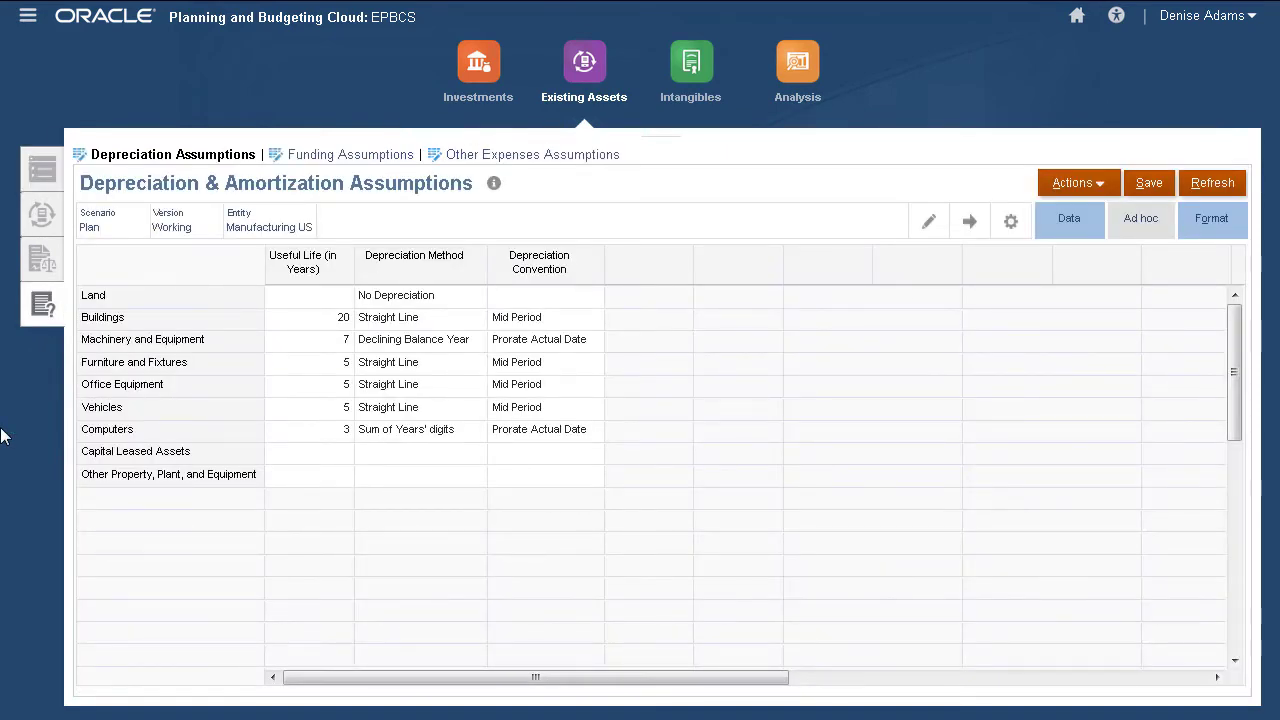
pyautogui.click(333, 155)
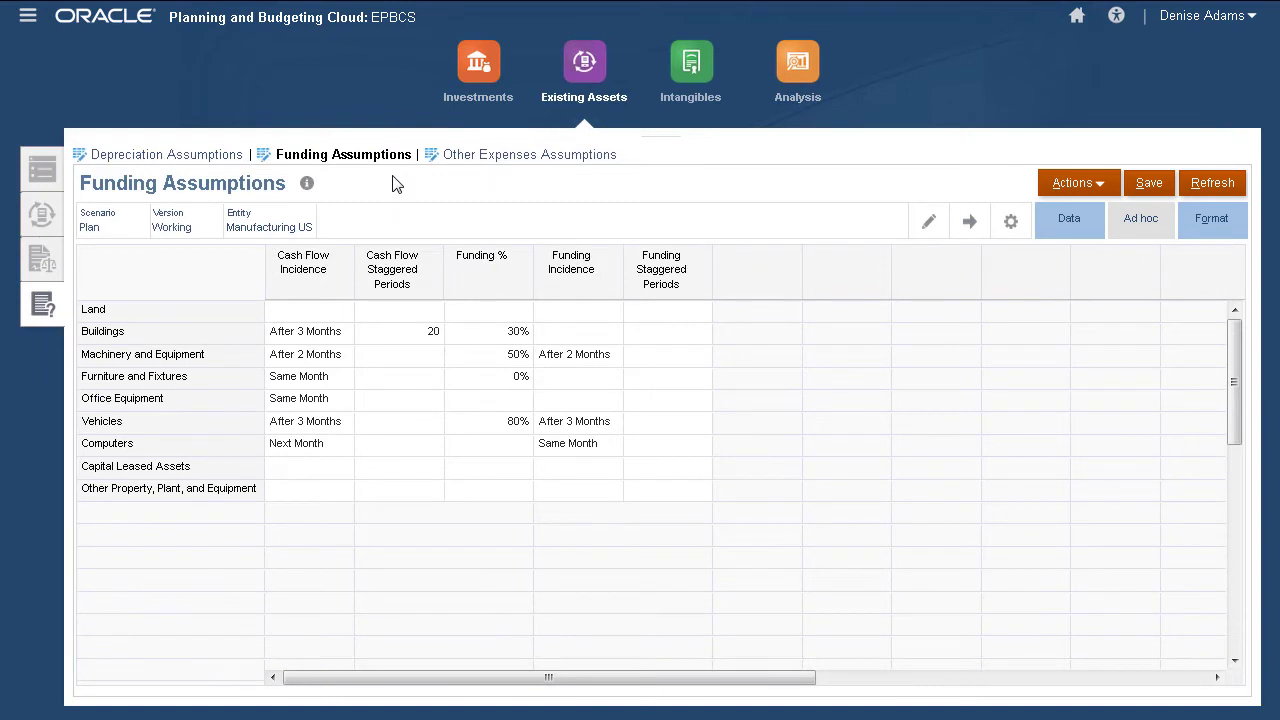
pyautogui.click(490, 156)
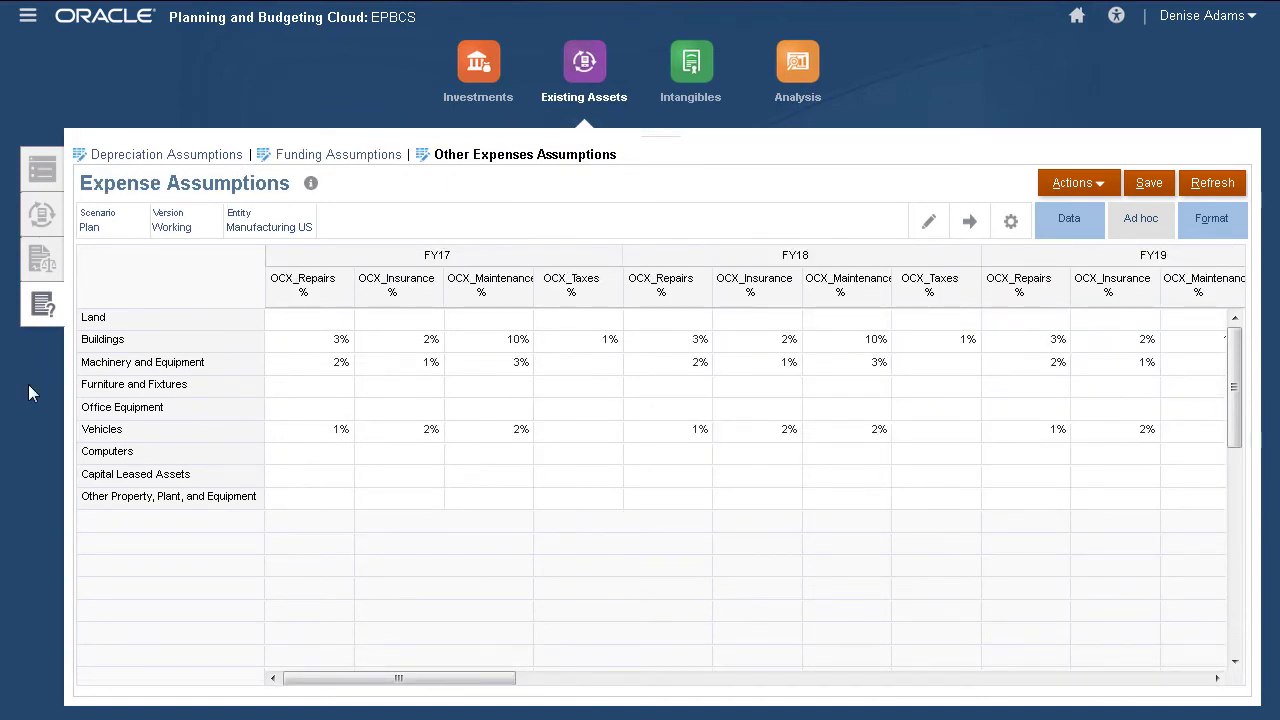
pyautogui.click(46, 222)
# Retire the Lathe Machine with a retire date of 8/31/16
pyautogui.click(104, 340)
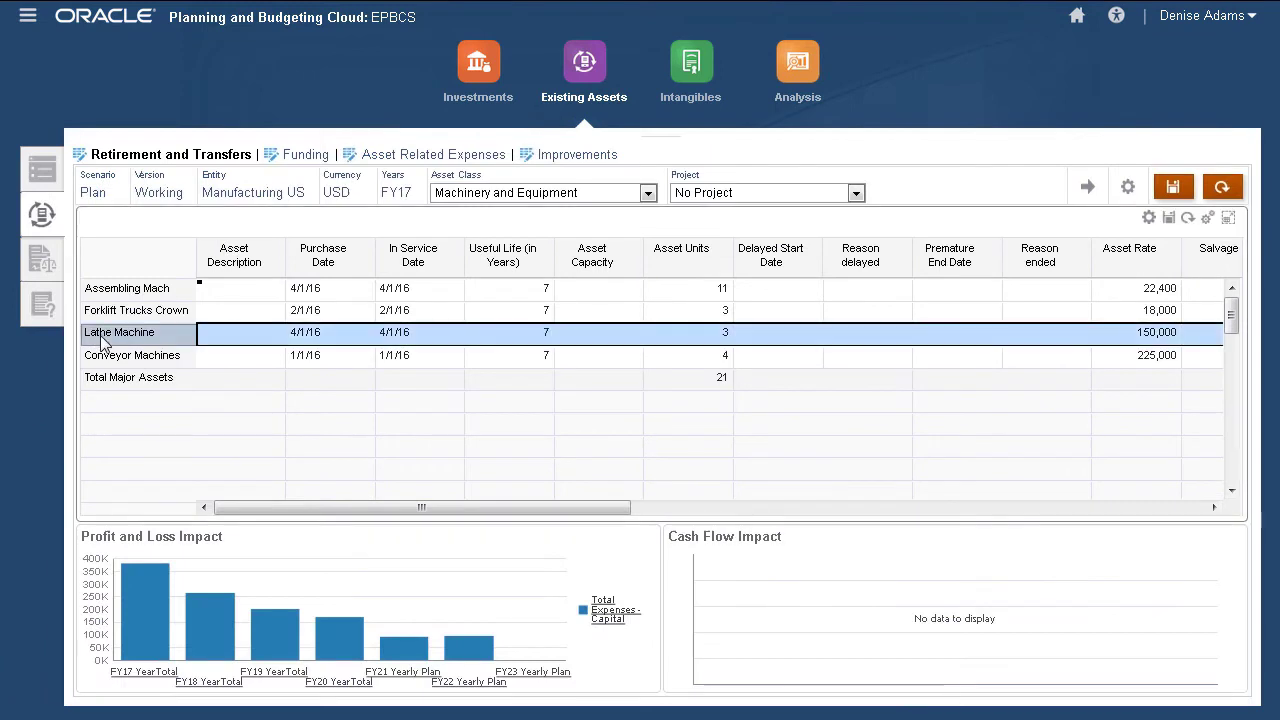
pyautogui.click(1150, 216)
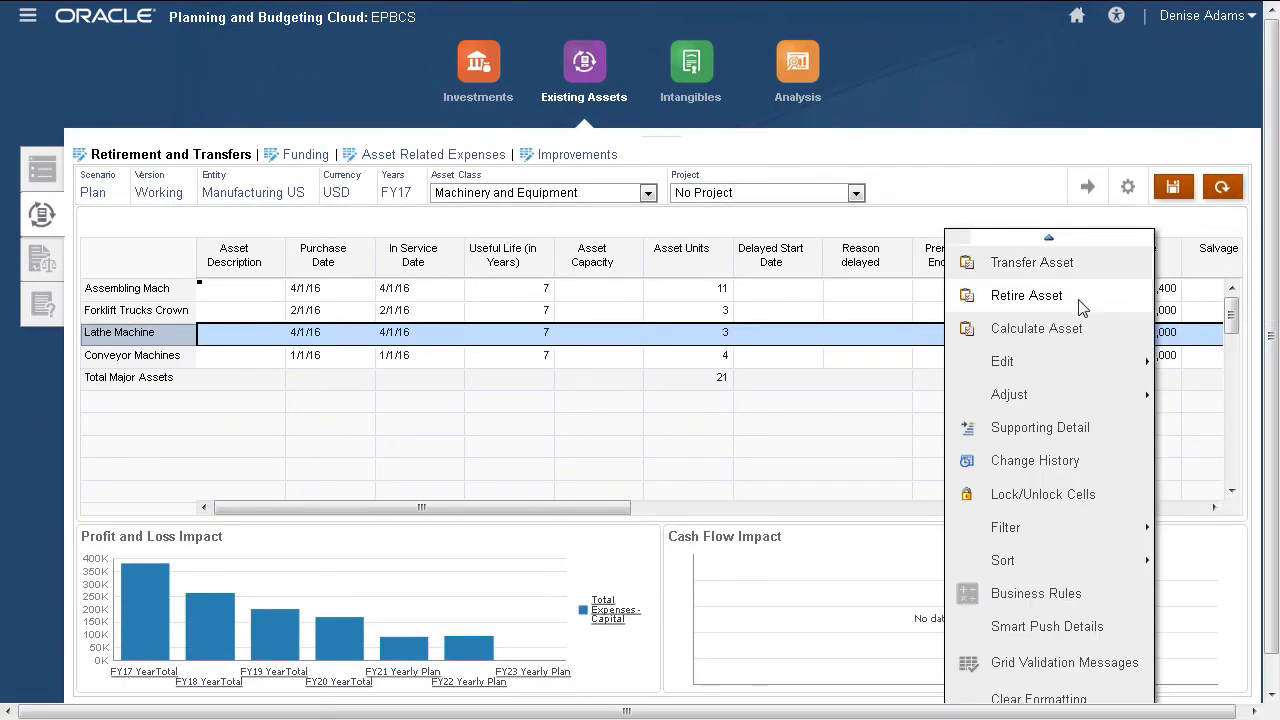
pyautogui.click(1079, 302)
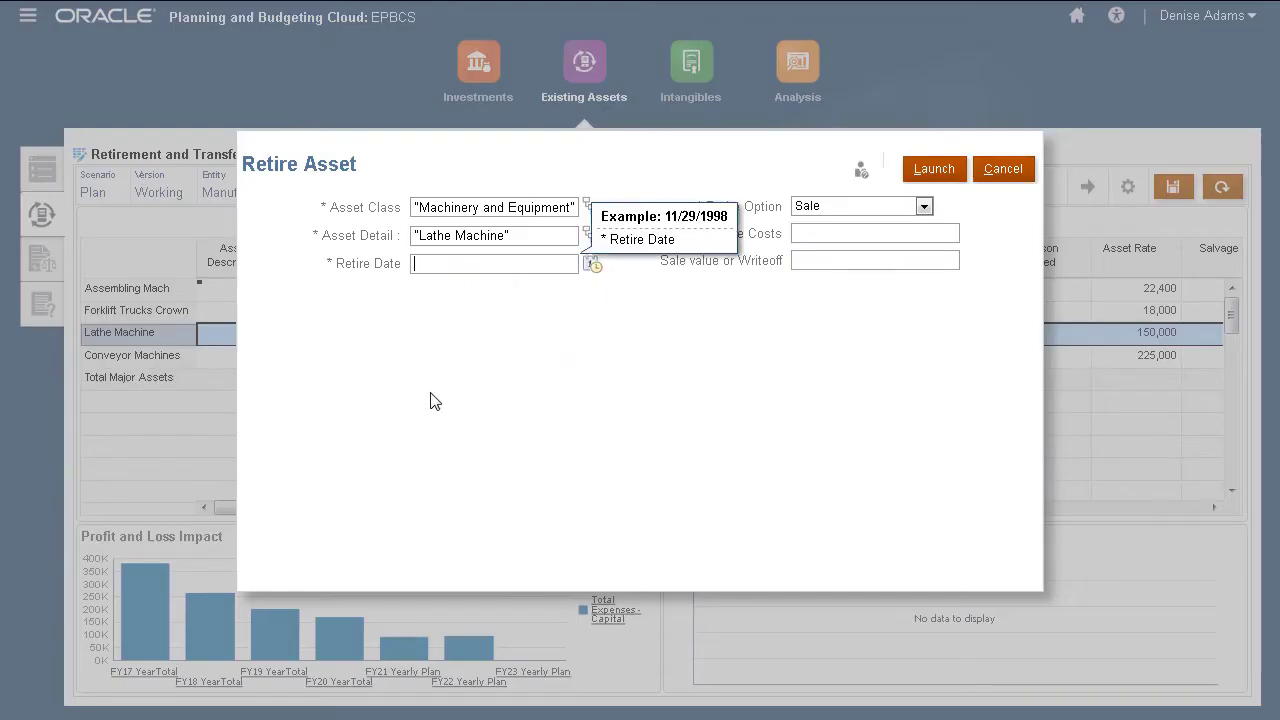
pyautogui.write('8/31/16')
pyautogui.click(936, 176)
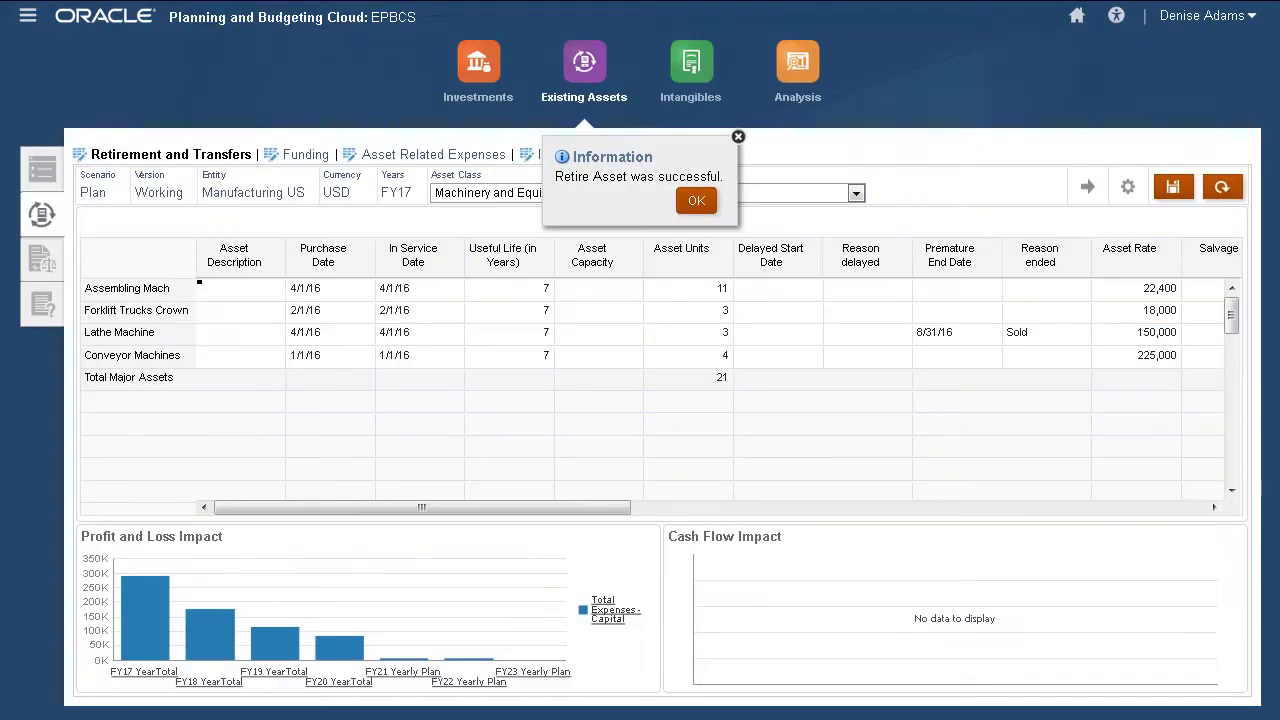
pyautogui.click(694, 200)
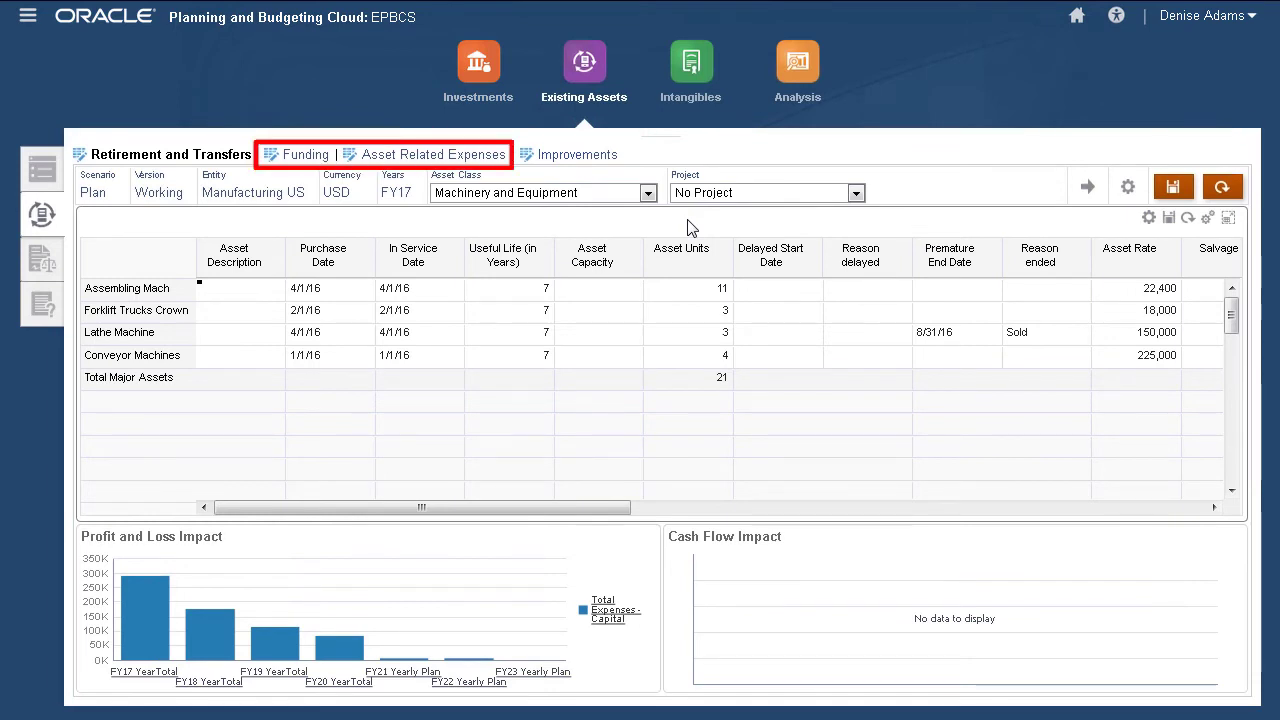
# Review existing assets' funding, expense drivers and improvements, then view the Extruder lease in Existing Leased Assets
pyautogui.click(305, 155)
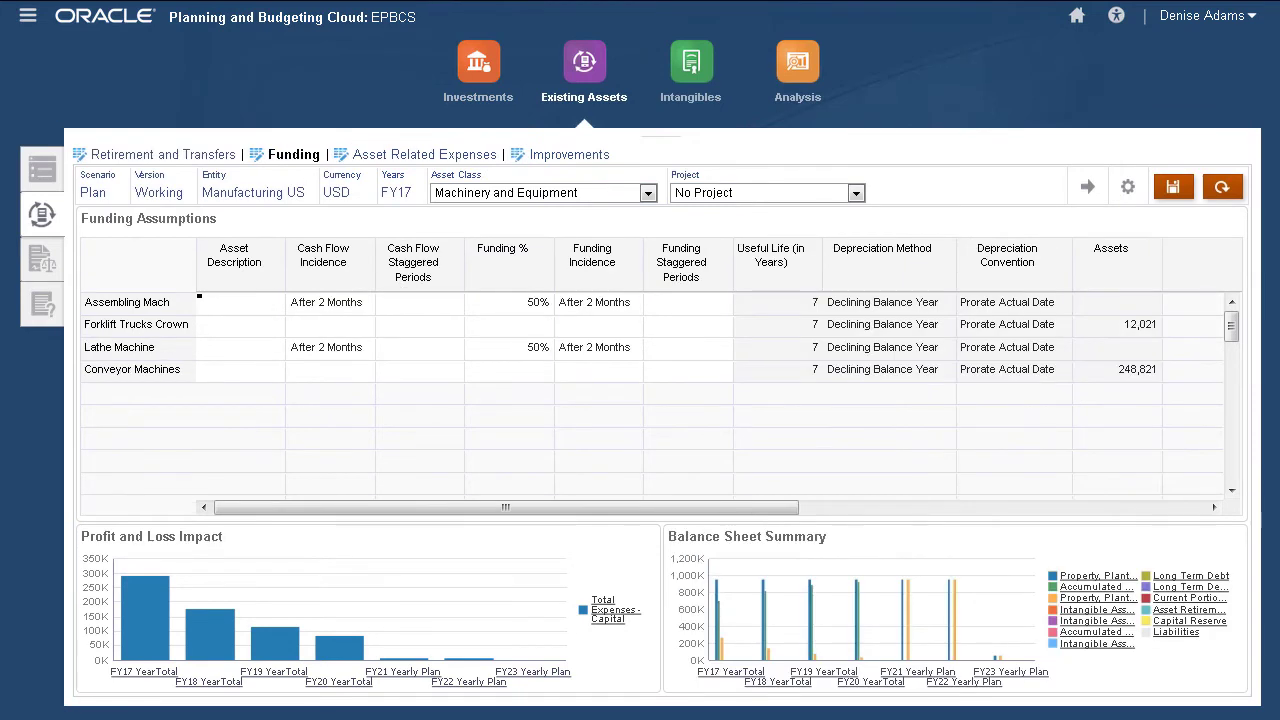
pyautogui.click(468, 156)
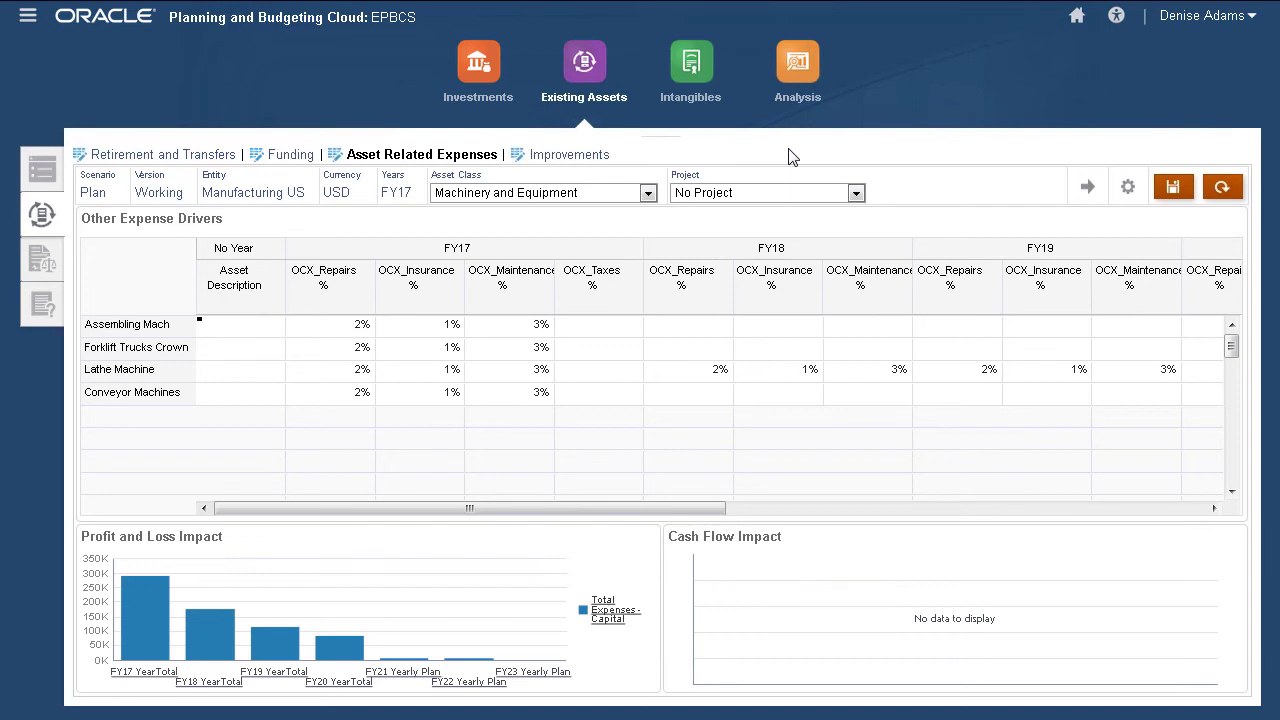
pyautogui.click(578, 156)
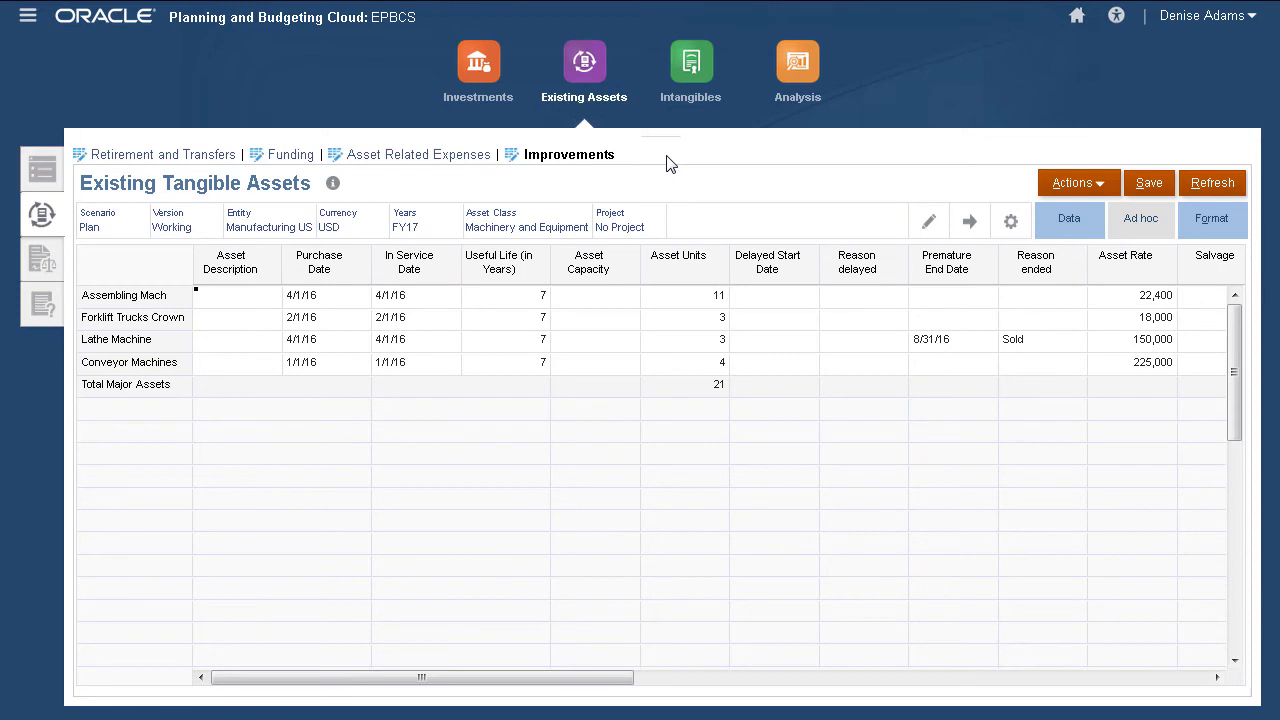
pyautogui.click(42, 262)
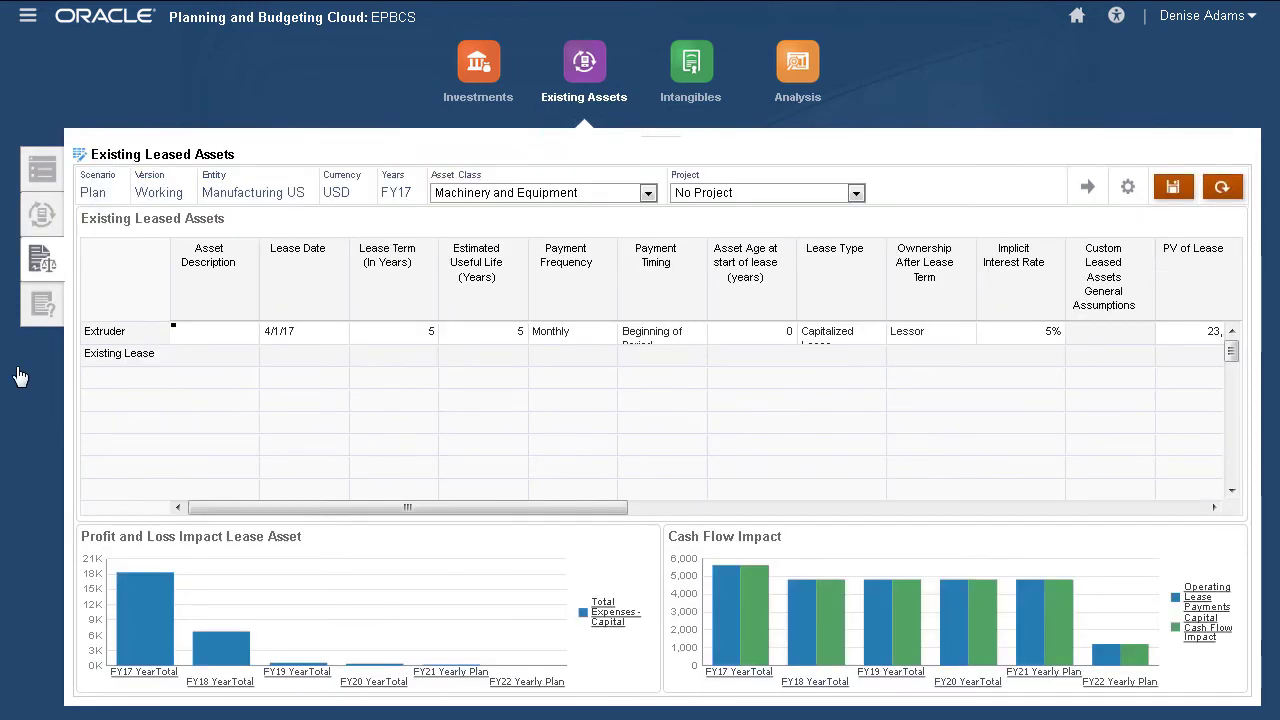
# Add the MSE Fast Acquisition intangible under Capitalized Interests for 1,050,000
pyautogui.click(690, 75)
pyautogui.click(39, 218)
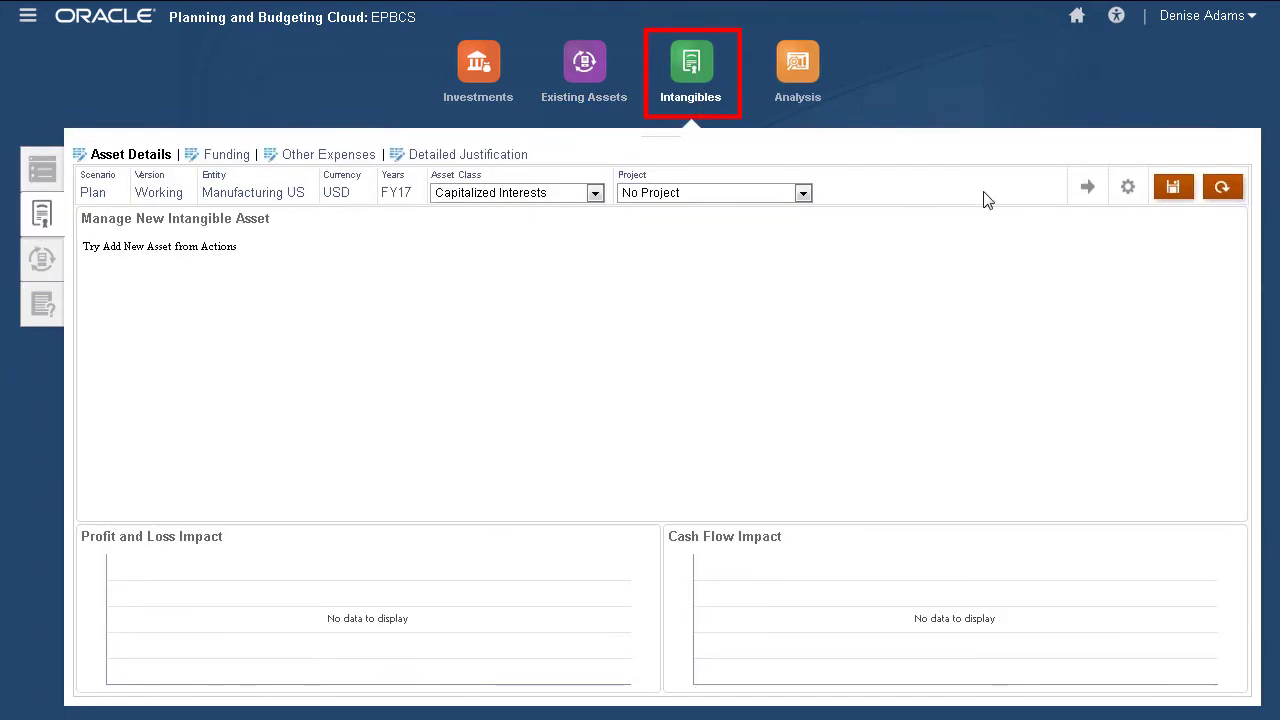
pyautogui.click(1148, 218)
pyautogui.click(1020, 249)
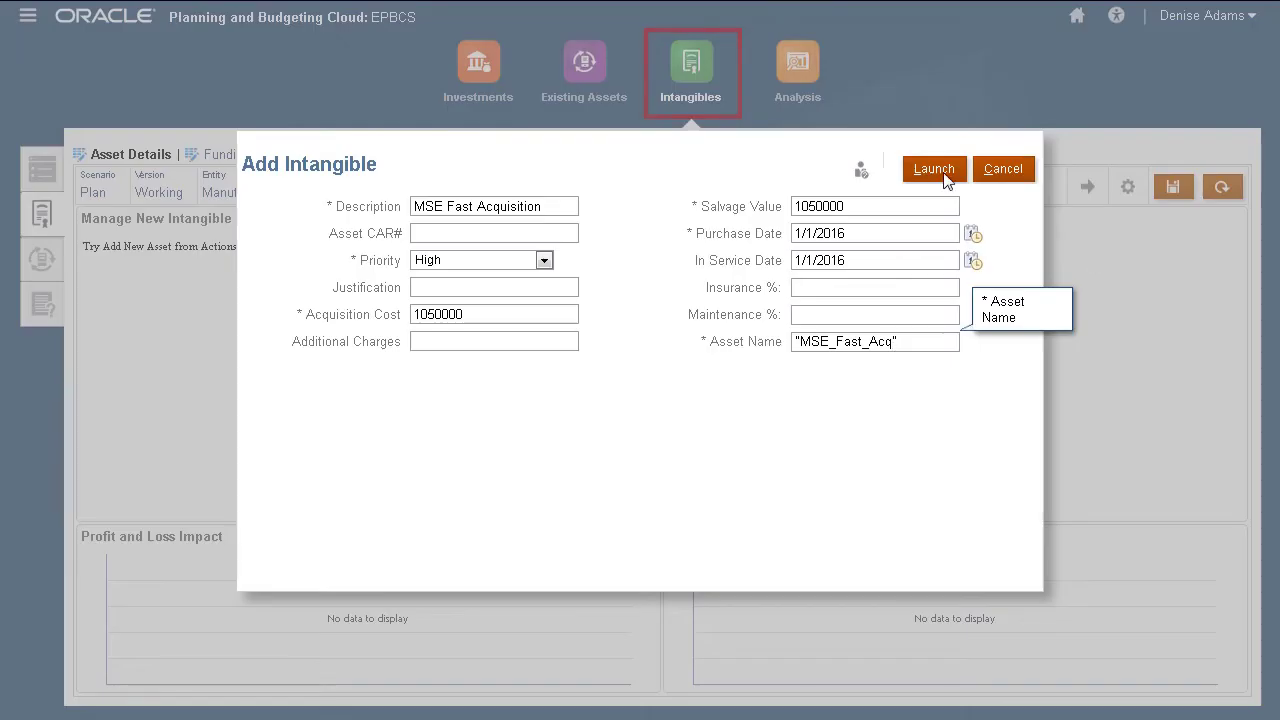
pyautogui.click(948, 172)
pyautogui.click(700, 207)
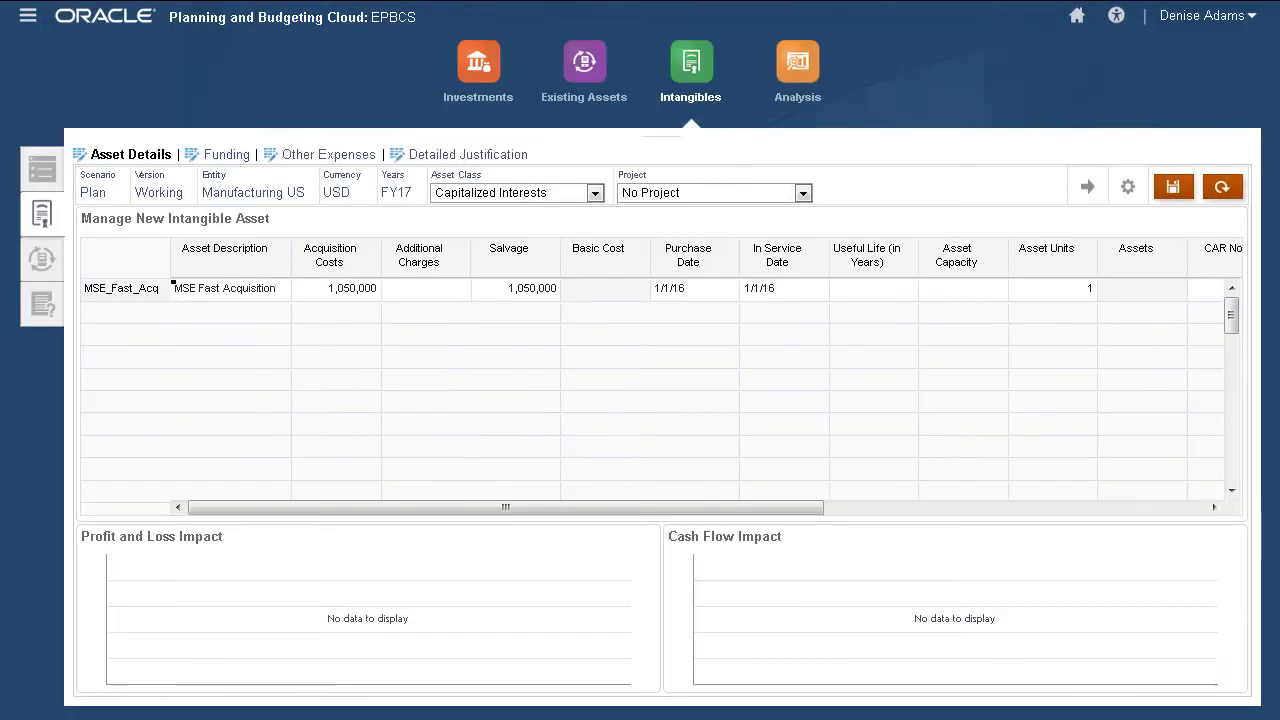
# Add the MSE Trademarks intangible under Trademarks for 250,000 with a 10-year life
pyautogui.click(595, 192)
pyautogui.click(464, 552)
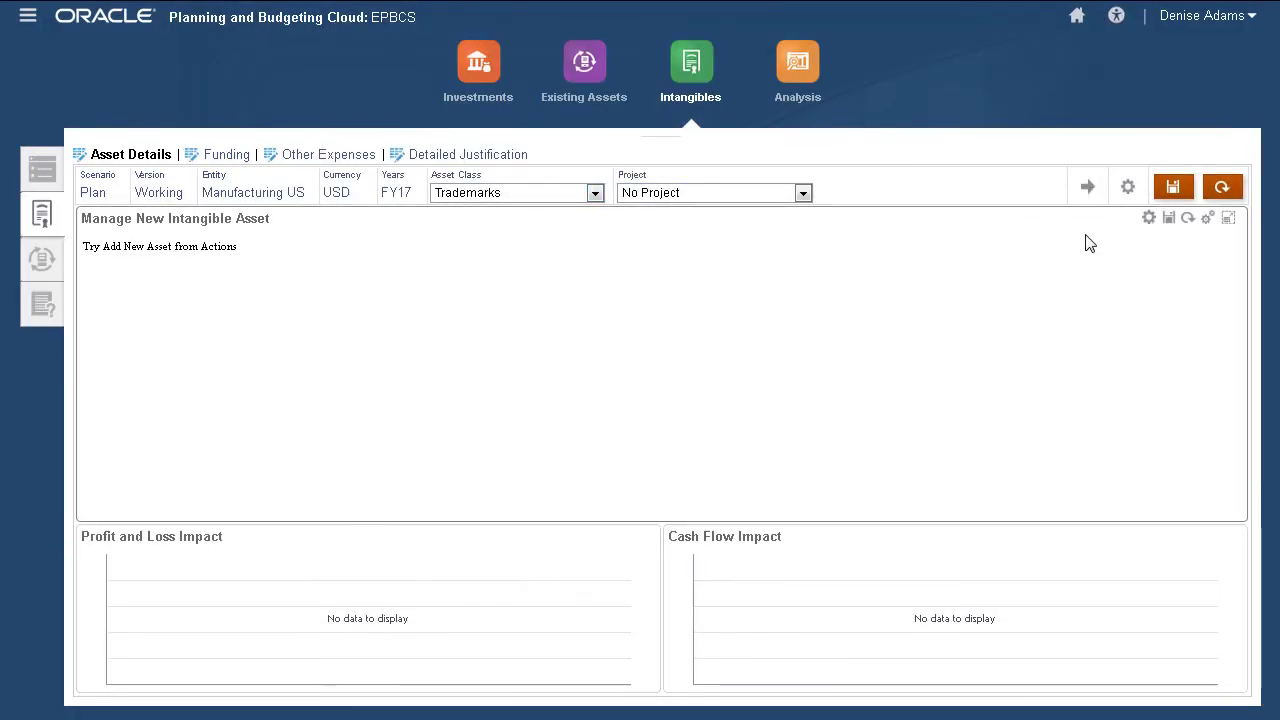
pyautogui.click(1148, 218)
pyautogui.click(1046, 248)
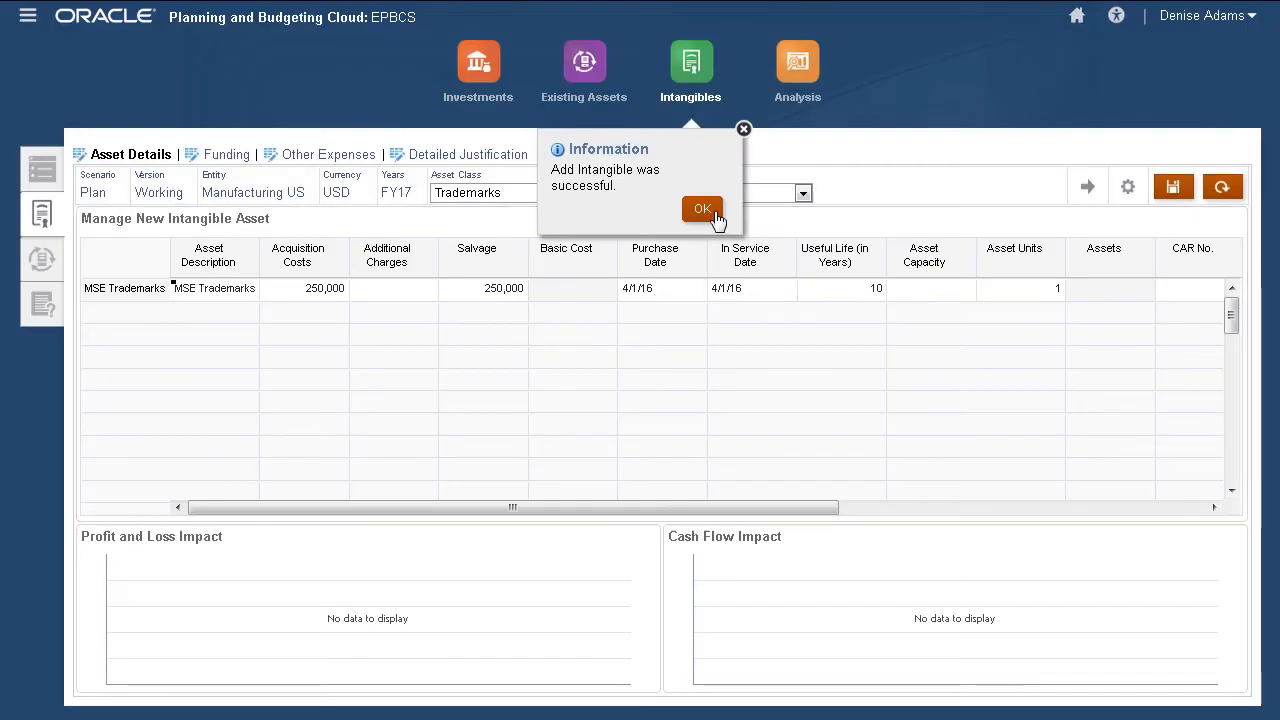
pyautogui.click(737, 212)
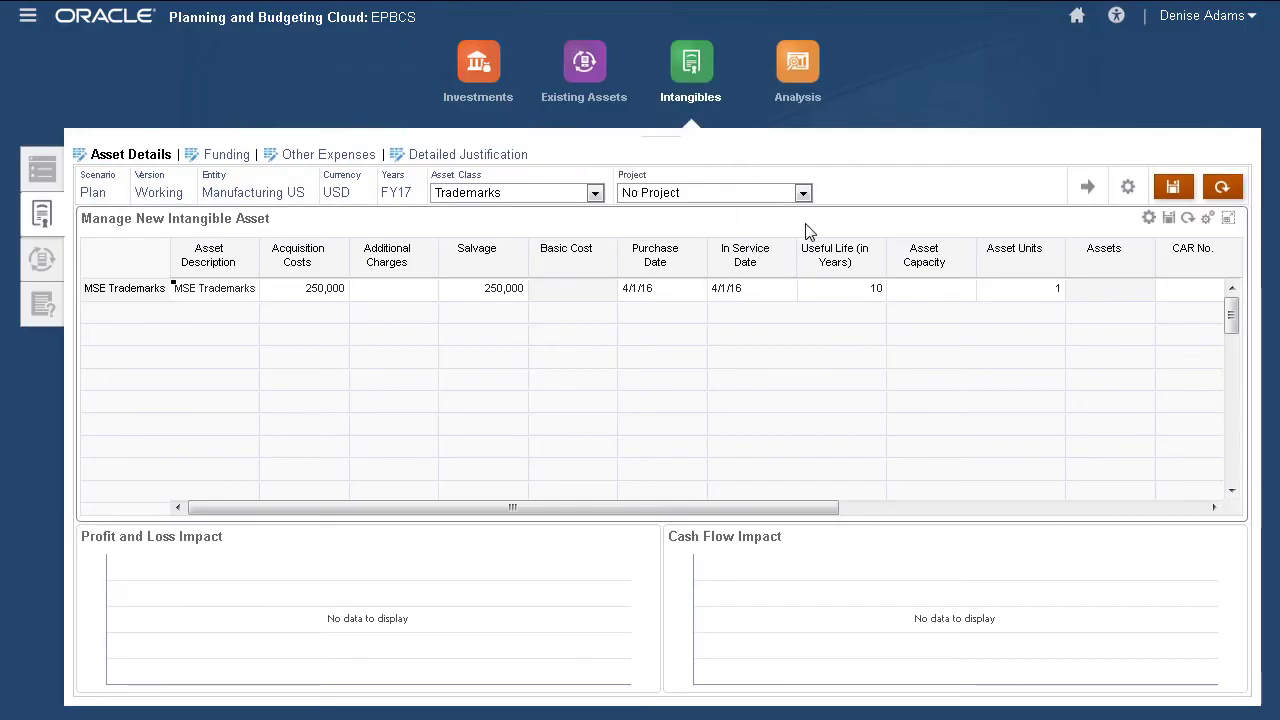
# Run Calculate Intangible for MSE Trademarks
pyautogui.click(1148, 218)
pyautogui.click(1112, 280)
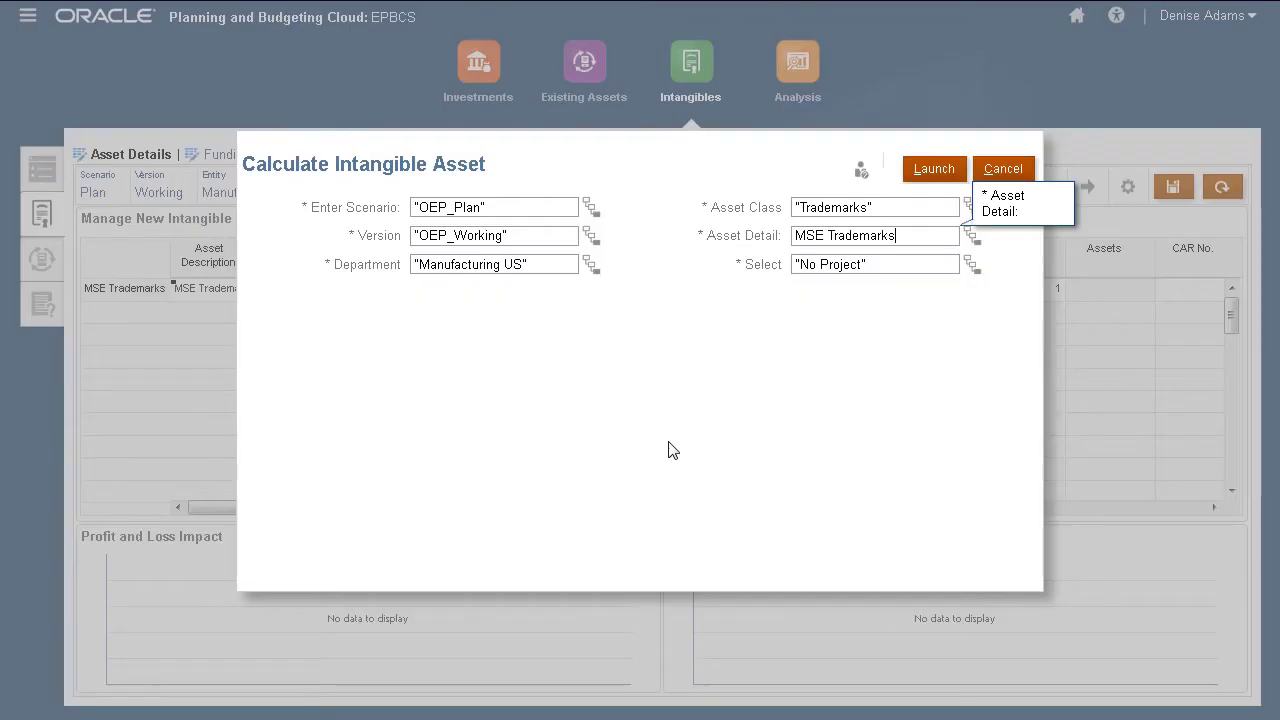
pyautogui.click(932, 175)
pyautogui.click(737, 209)
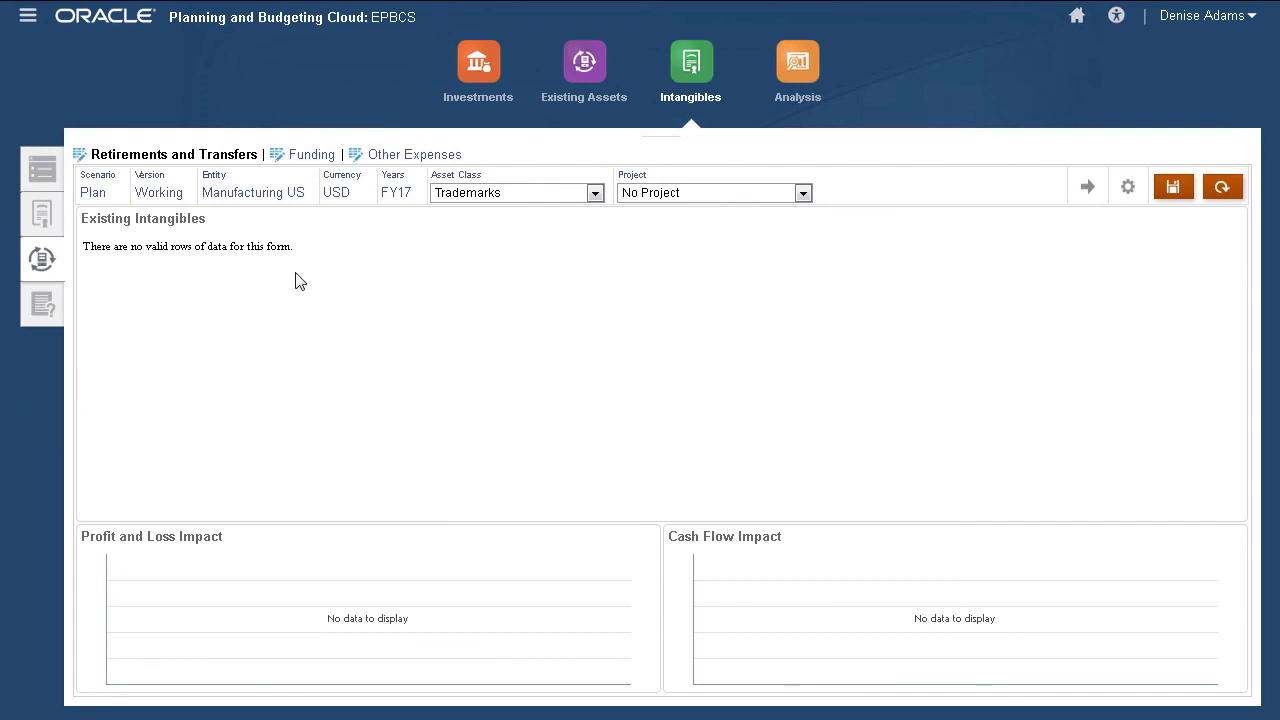
# Review the Expenses Summary and Asset Summary capital analysis reports
pyautogui.click(795, 89)
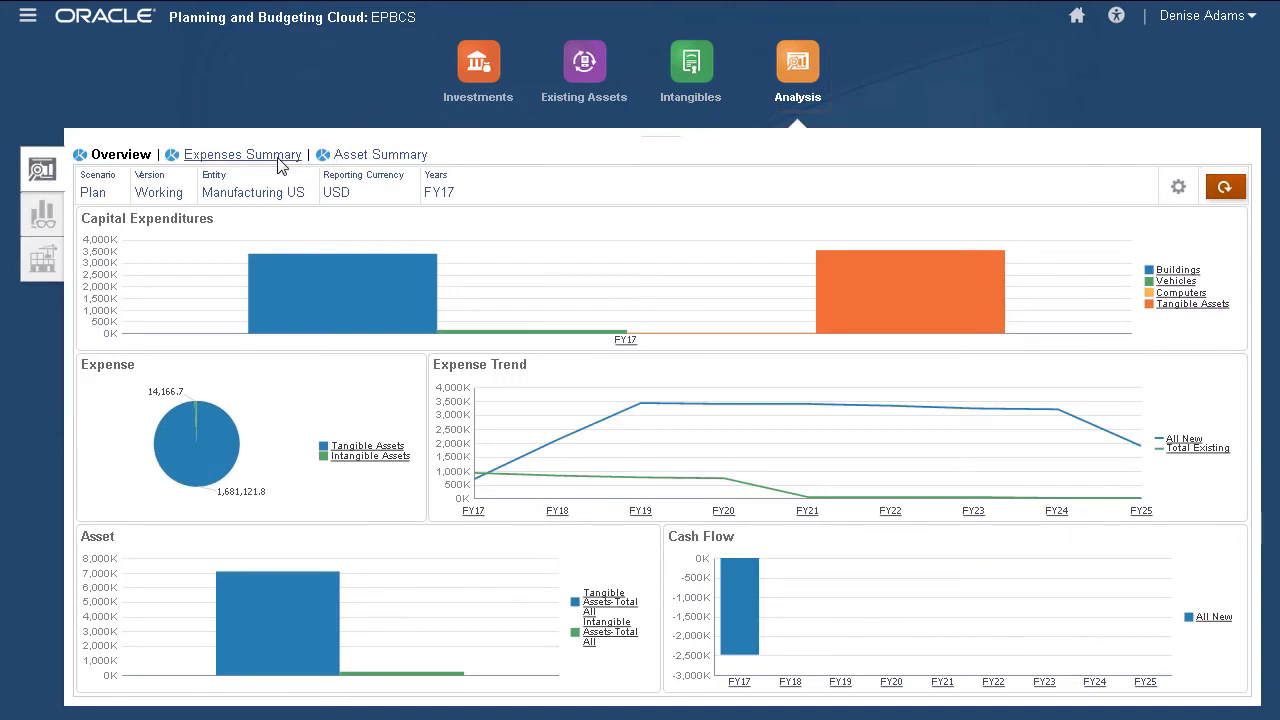
pyautogui.click(240, 155)
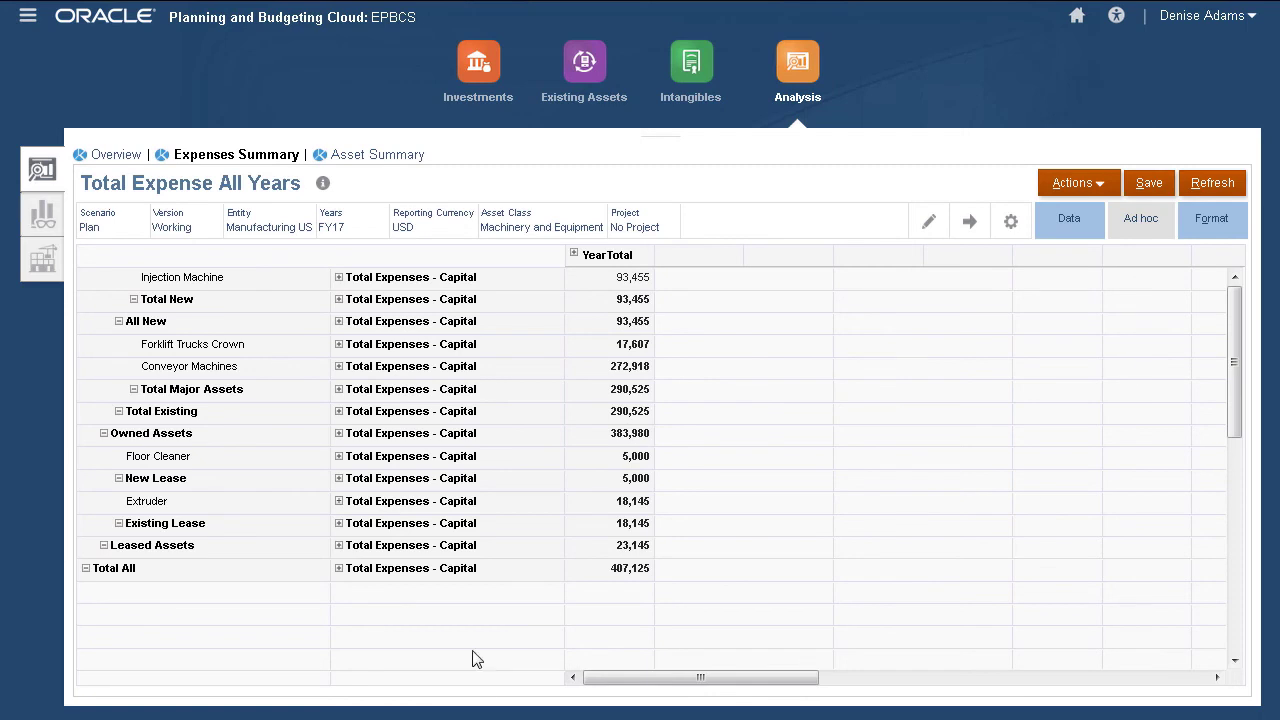
pyautogui.click(375, 156)
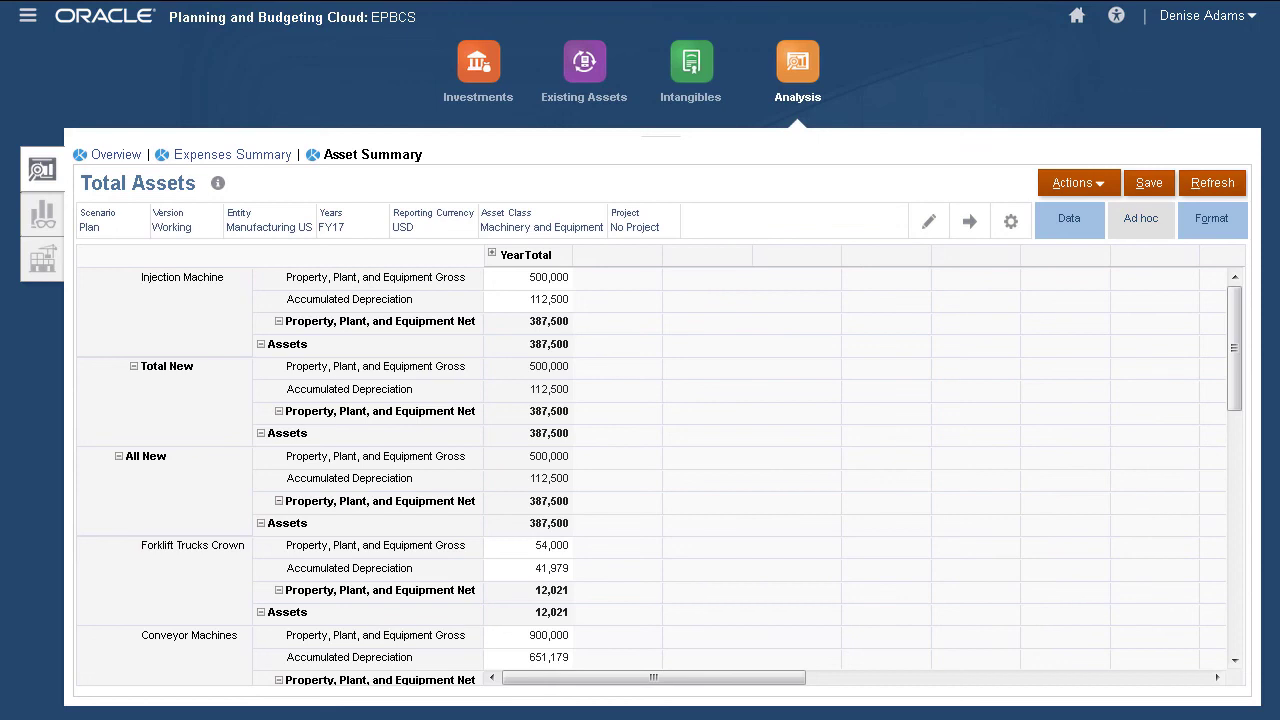
# Review the Cash Flow and Profit and Loss impact analyses, showing capital expenses of 407,125
pyautogui.click(42, 216)
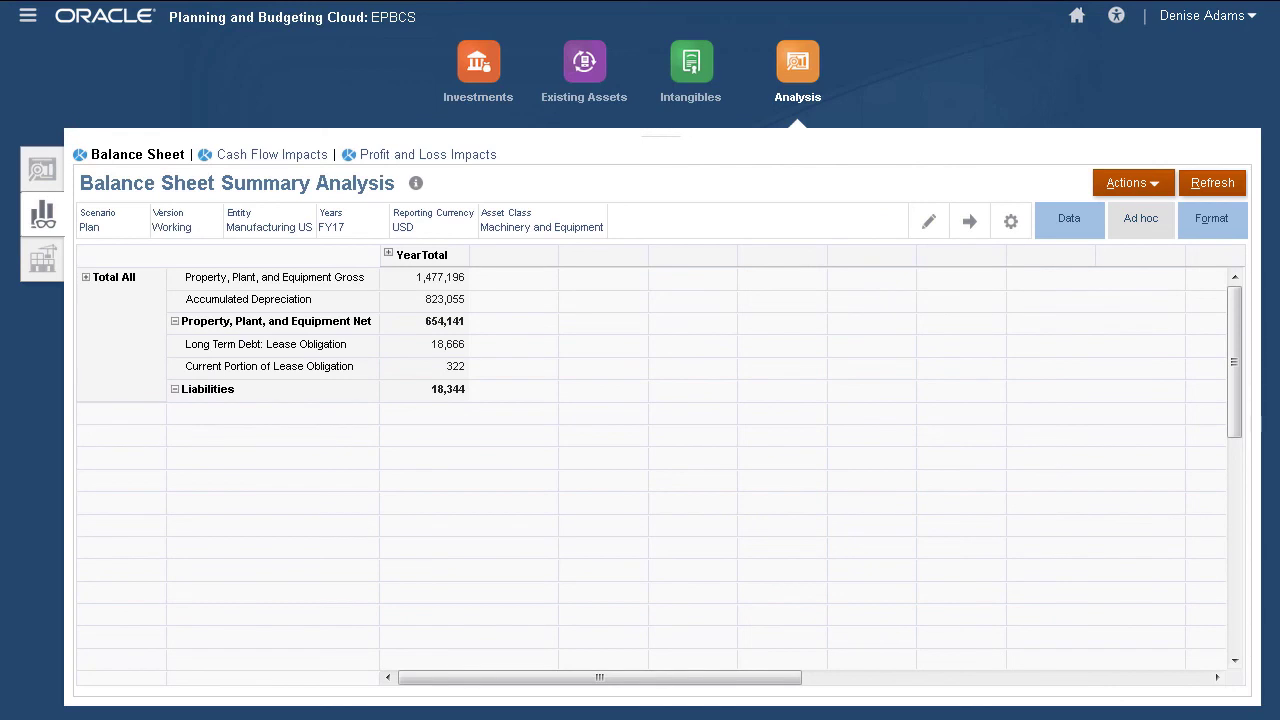
pyautogui.click(310, 160)
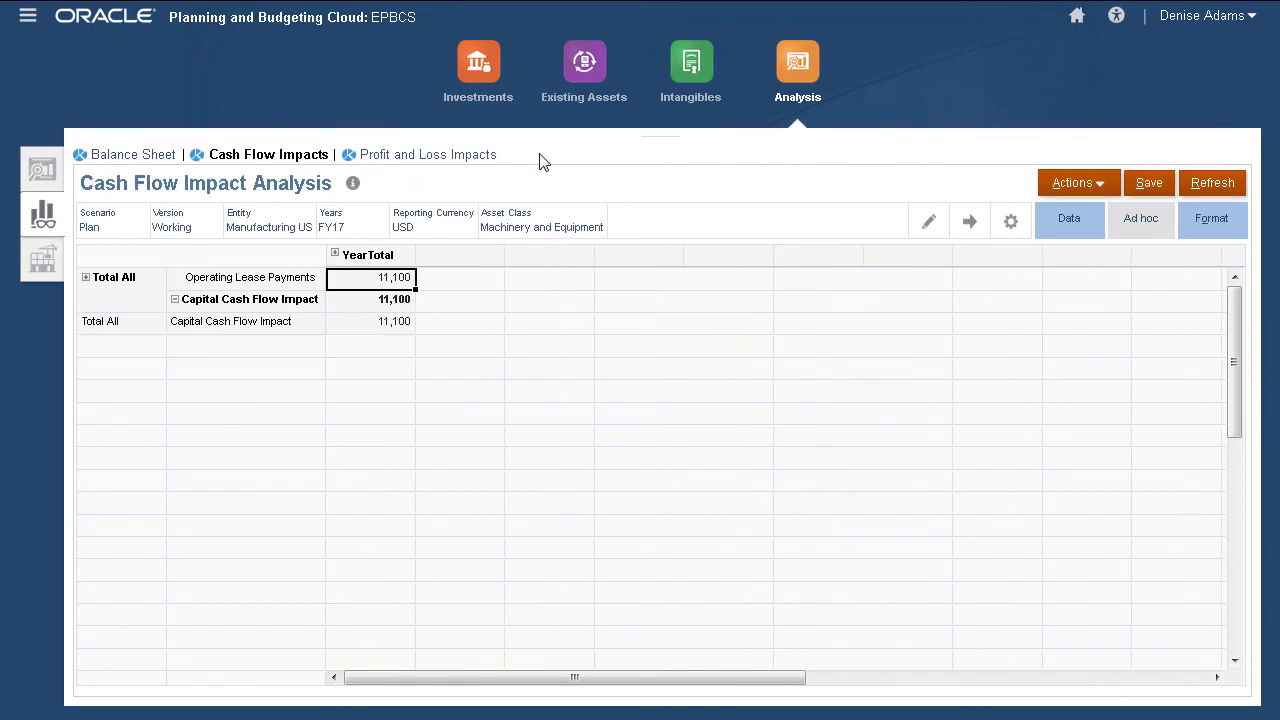
pyautogui.click(471, 160)
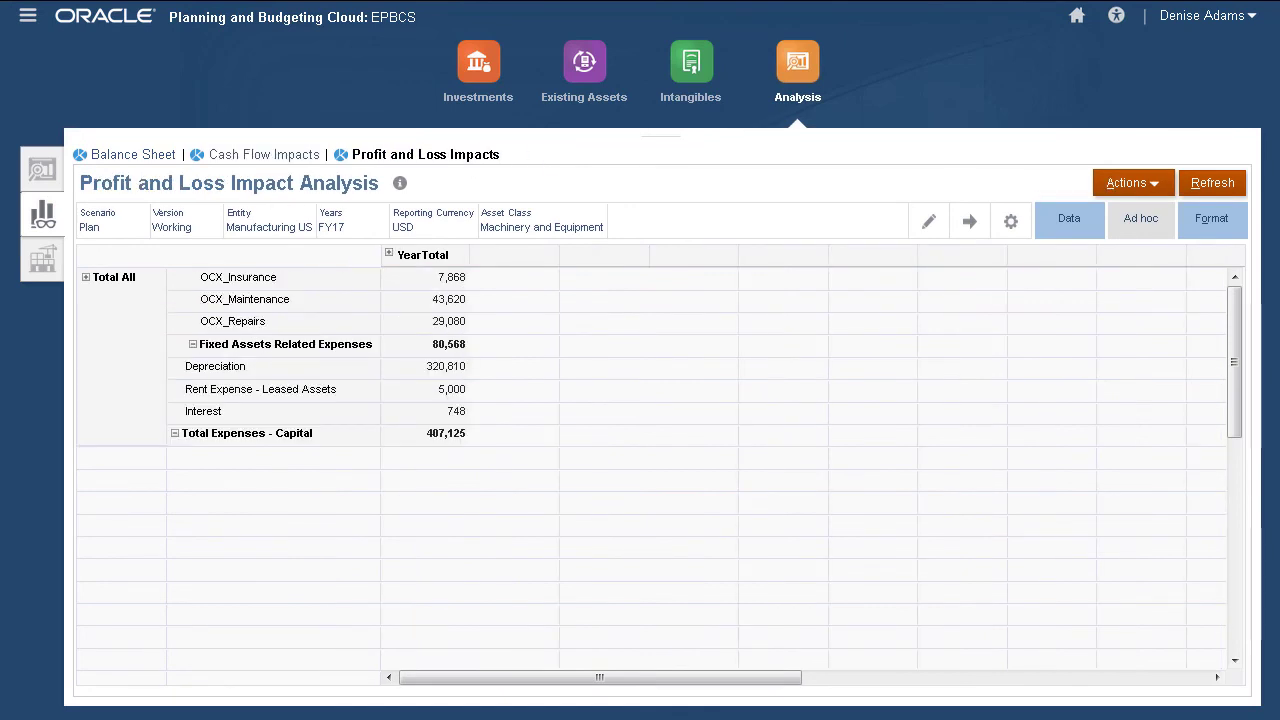
# Return home and expand Capital into Investments, Existing Assets, Intangibles and Analysis
pyautogui.click(112, 22)
pyautogui.click(942, 224)
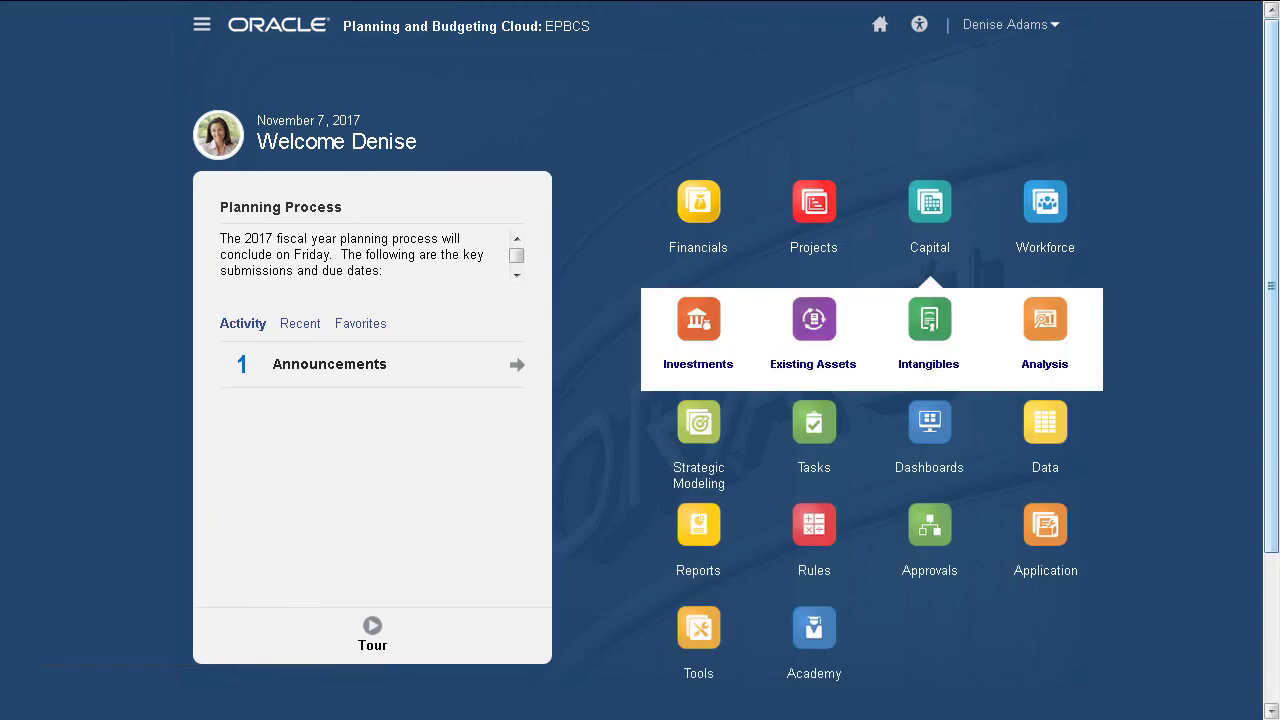